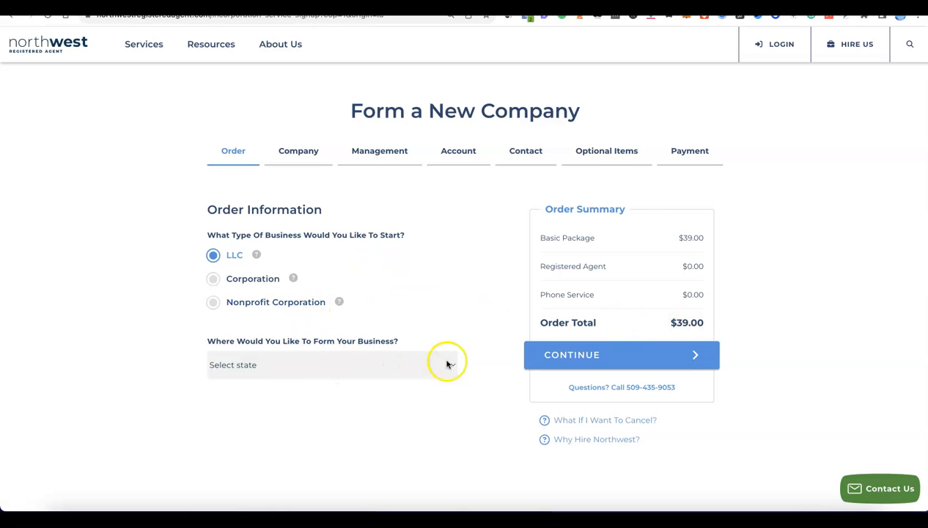
# Select New Mexico as the state for forming the LLC, keep 6 Day Processing, and continue to the company details.
pyautogui.click(446, 365)
pyautogui.scroll(-3, 442, 364)
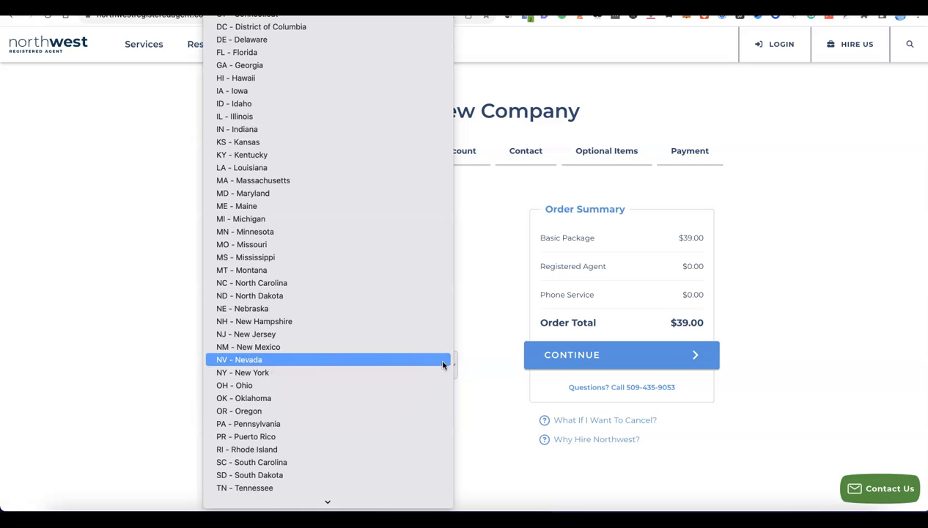
pyautogui.scroll(-3, 335, 311)
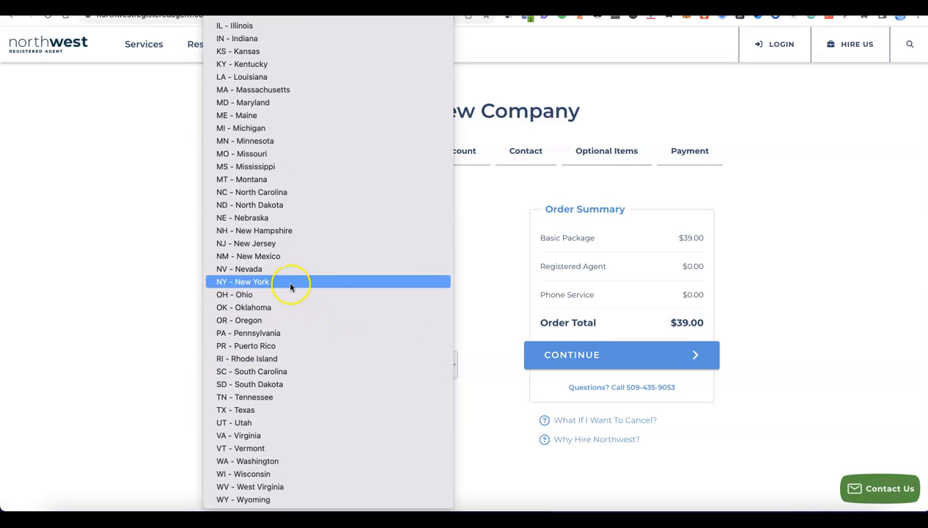
pyautogui.click(258, 256)
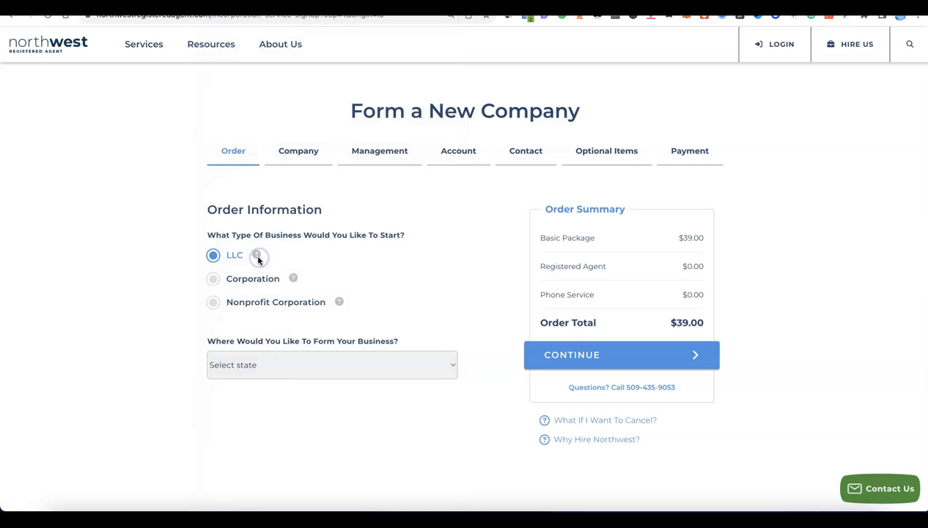
pyautogui.scroll(-1, 348, 300)
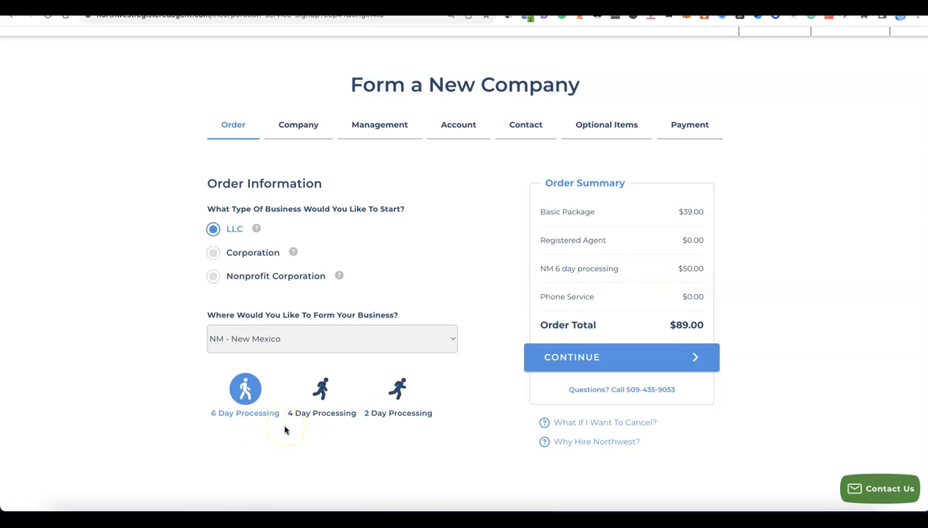
pyautogui.scroll(-3, 355, 388)
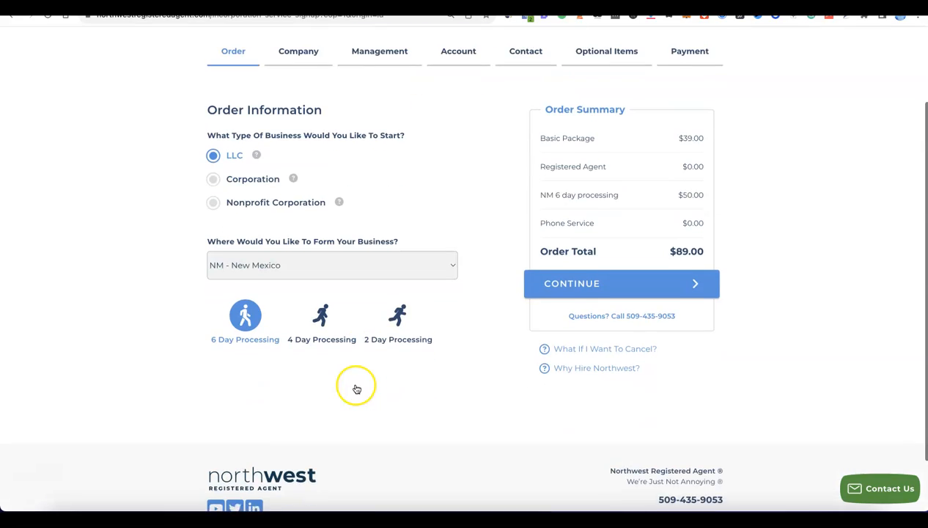
pyautogui.scroll(1, 355, 388)
pyautogui.scroll(1, 356, 387)
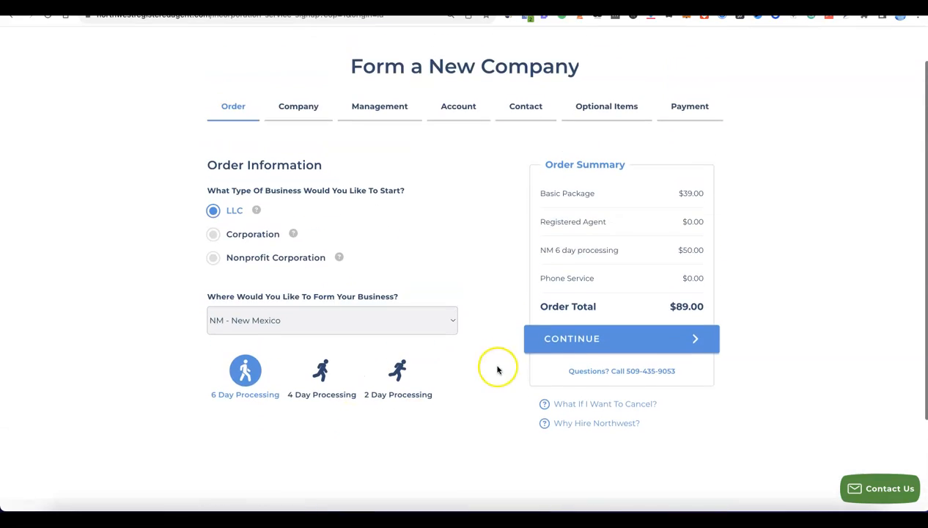
pyautogui.click(604, 354)
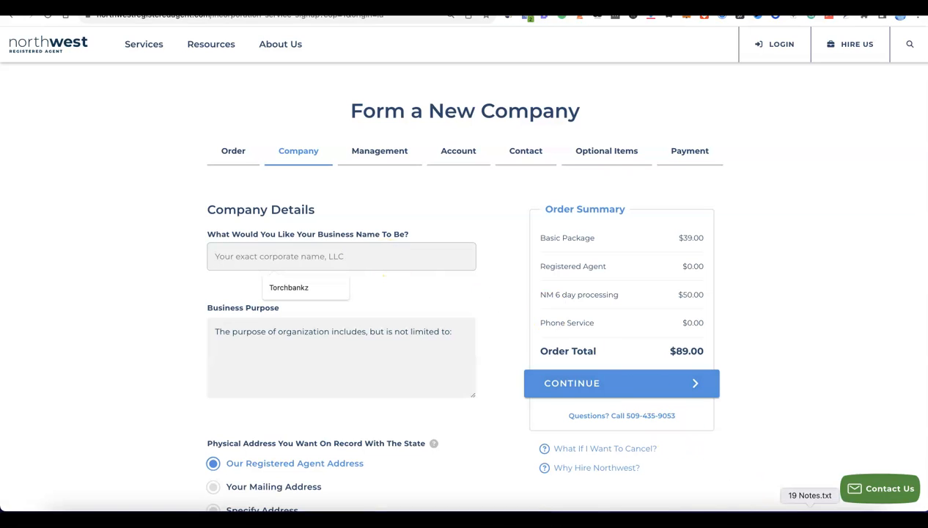
# Enter "Modoe" as the business name and complete the business purpose with "E-commerce - online selling of general products.".
pyautogui.click(360, 256)
pyautogui.write('Modoe')
pyautogui.click(272, 343)
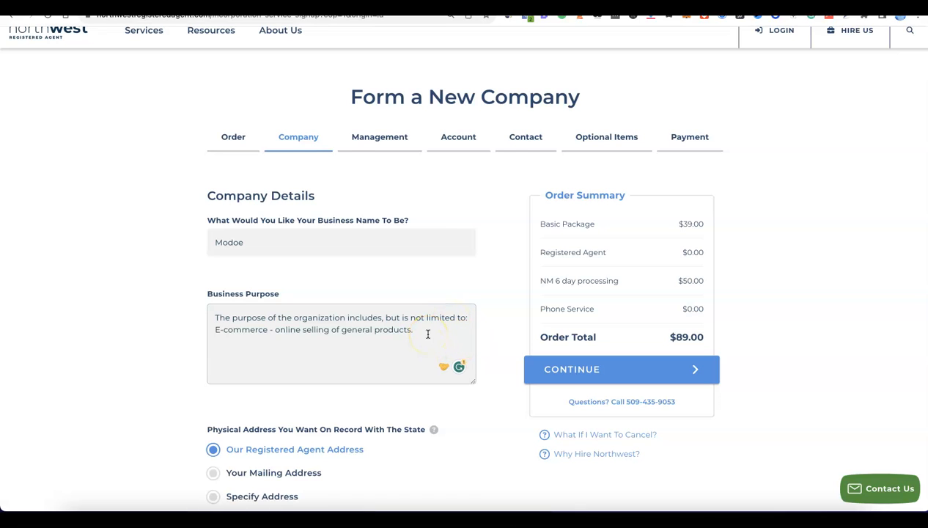
# Keep the registered agent address for both the physical and mailing address on record, and continue to the management details.
pyautogui.scroll(-3, 424, 335)
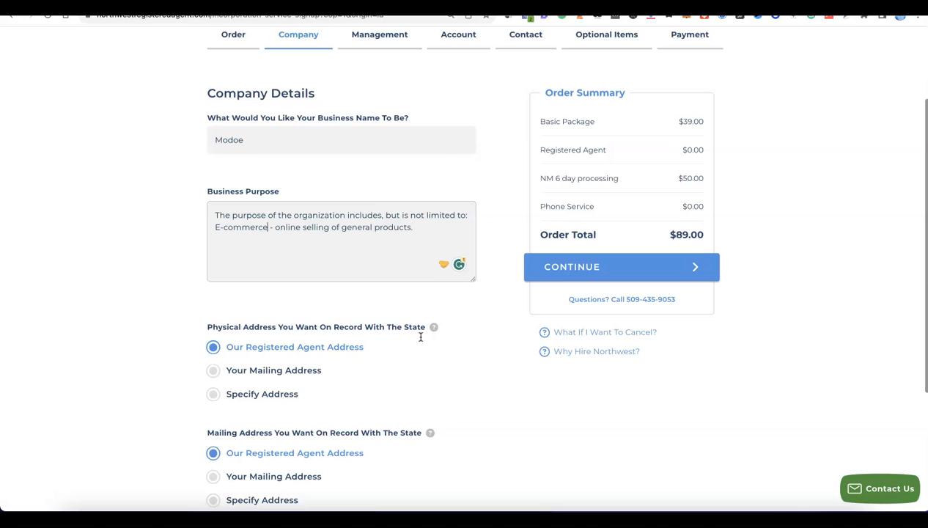
pyautogui.scroll(-1, 421, 336)
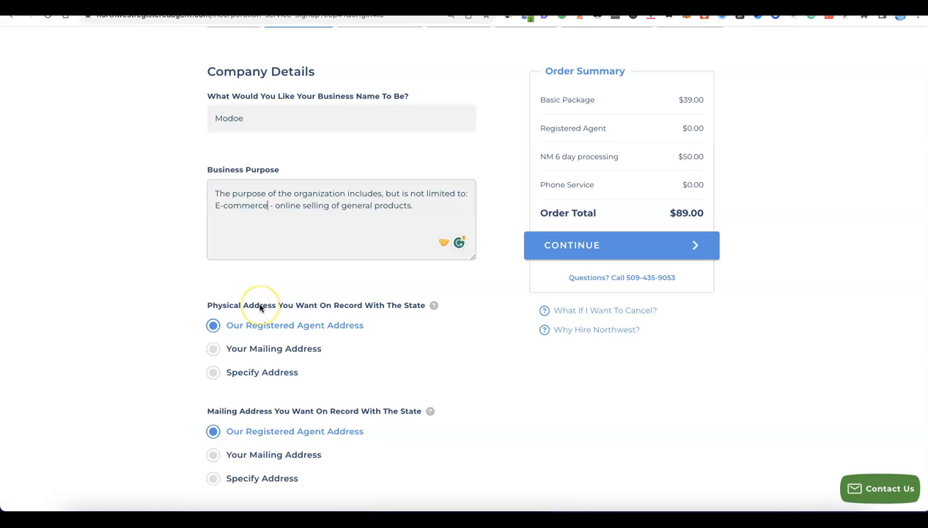
pyautogui.scroll(-3, 261, 308)
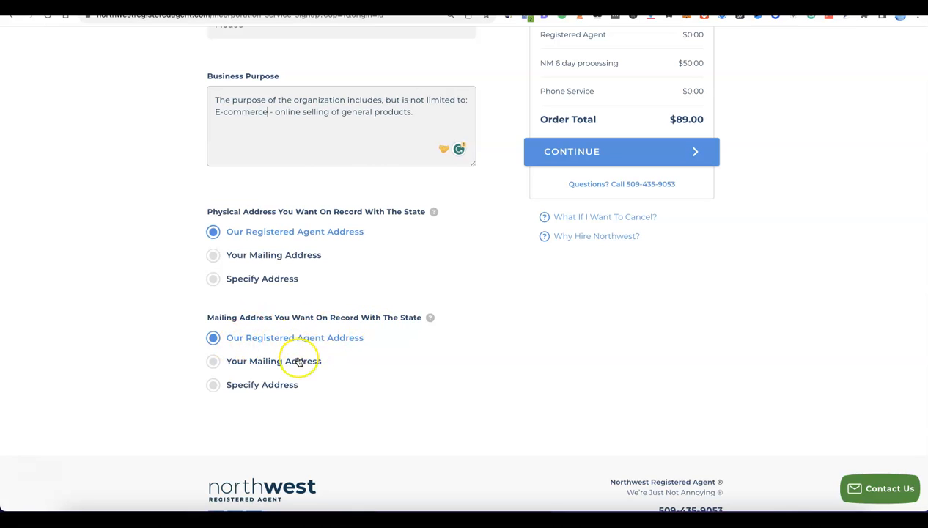
pyautogui.scroll(5, 365, 342)
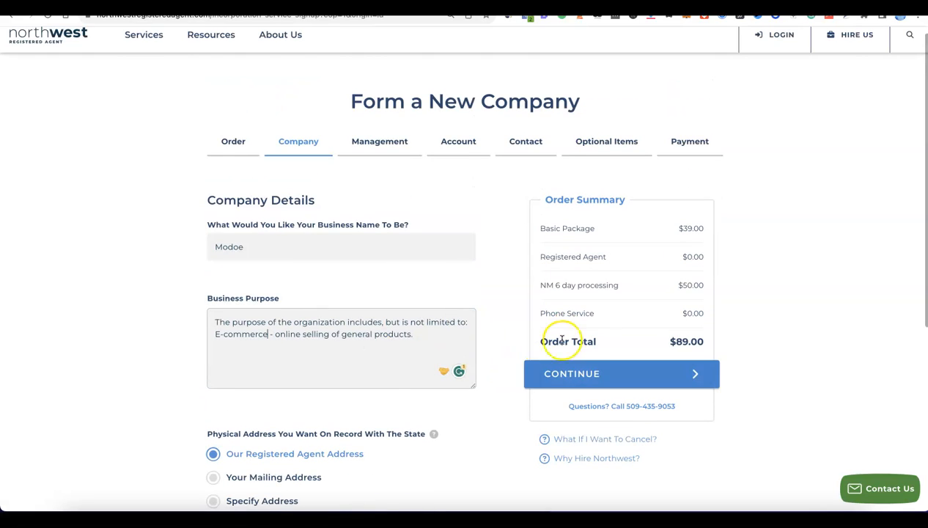
pyautogui.click(577, 378)
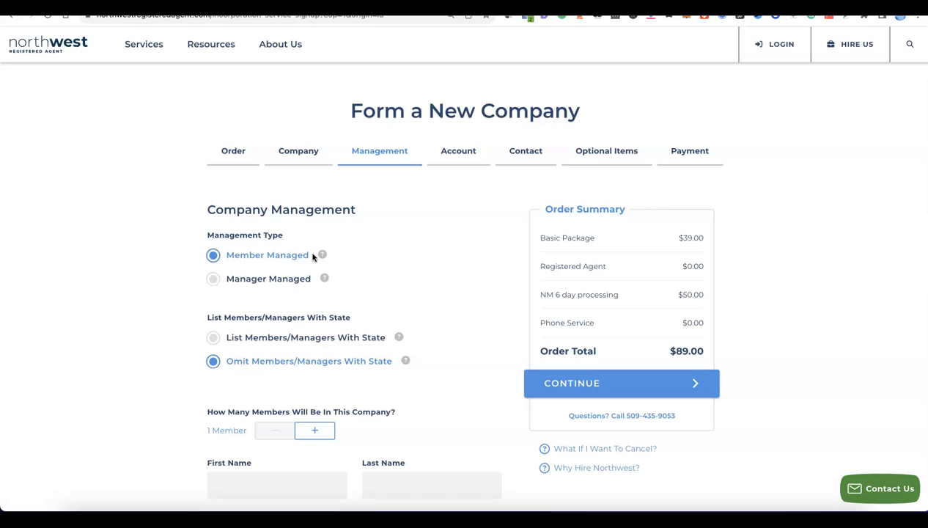
# Set the company to 2 members, fill in each member's first and last name, and continue to the account setup.
pyautogui.scroll(-2, 261, 252)
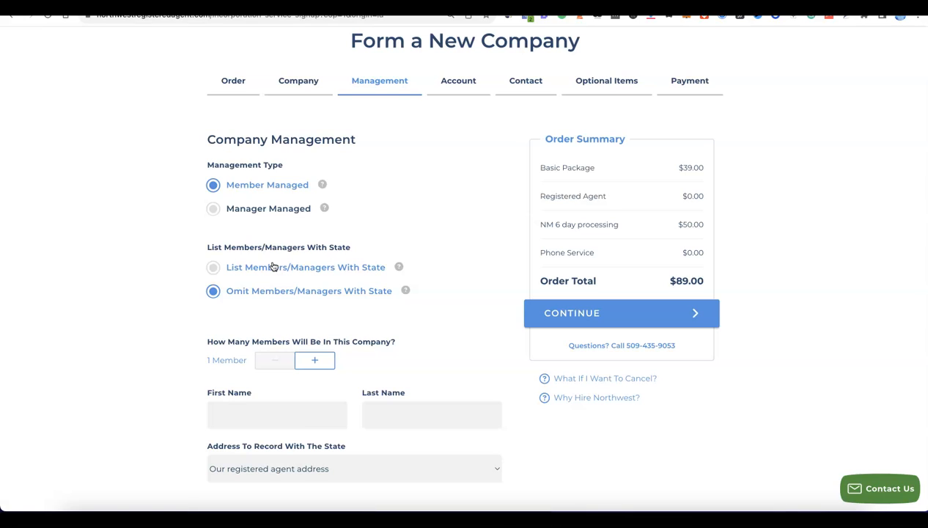
pyautogui.click(318, 362)
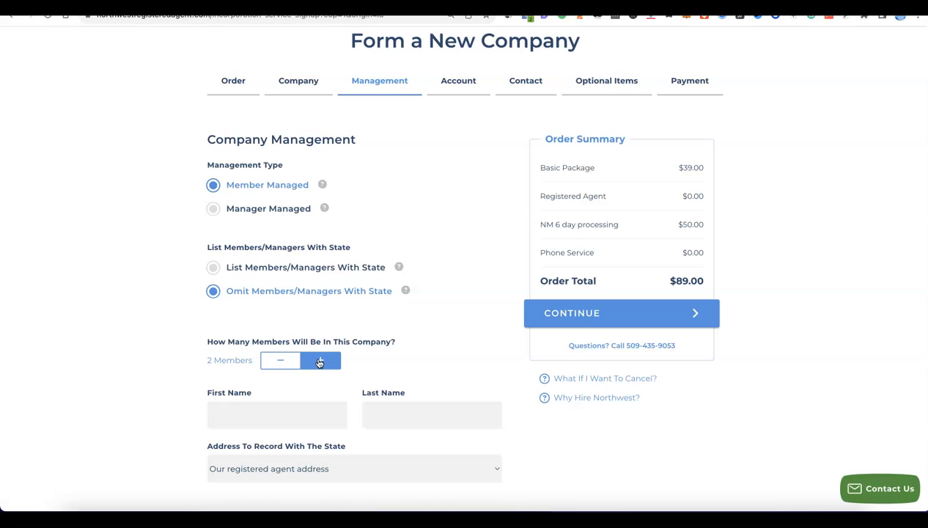
pyautogui.scroll(-2, 317, 364)
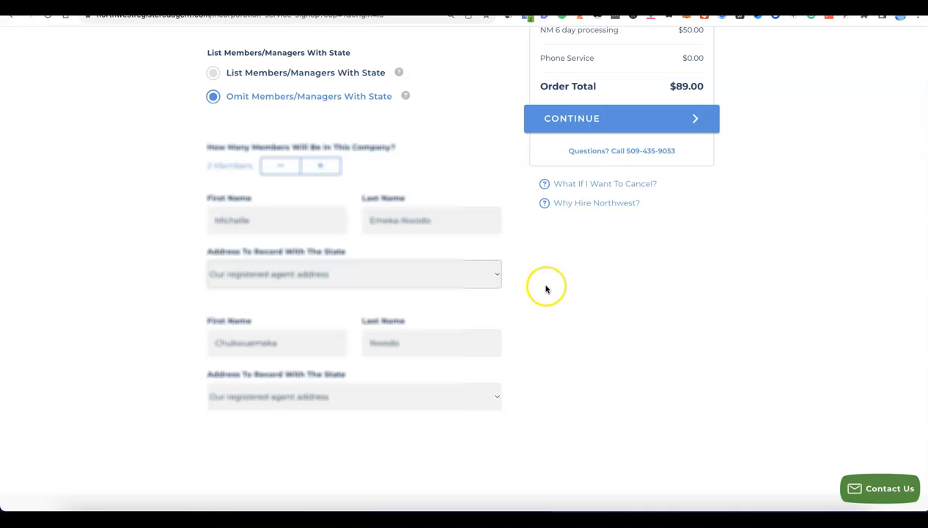
pyautogui.scroll(2, 547, 288)
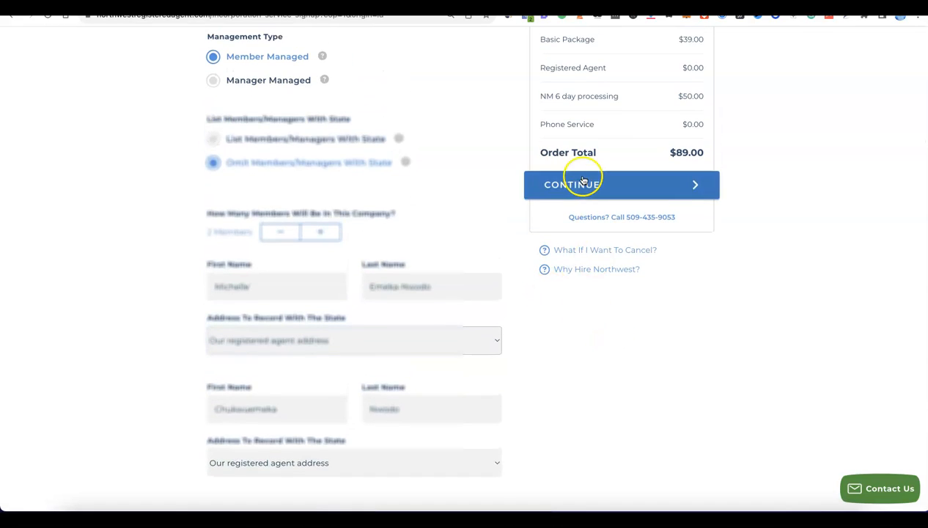
pyautogui.scroll(1, 581, 189)
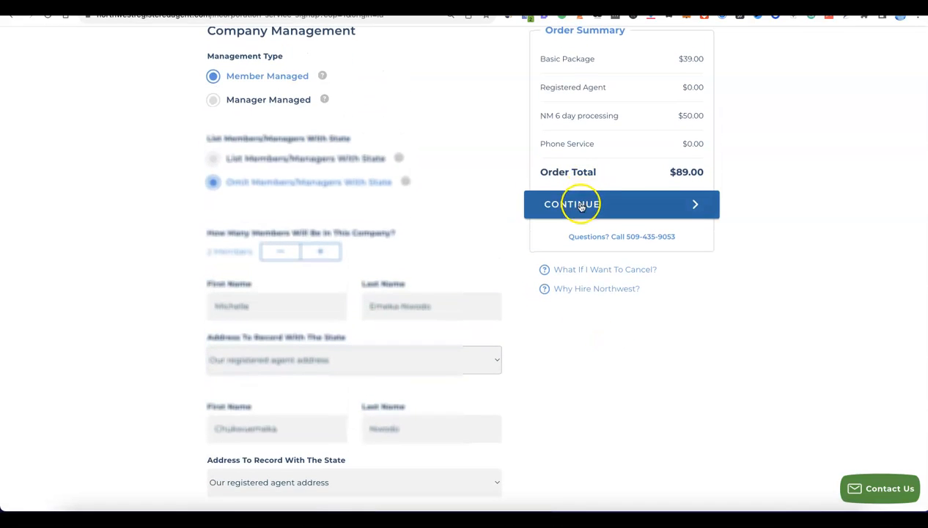
pyautogui.click(583, 202)
pyautogui.click(573, 202)
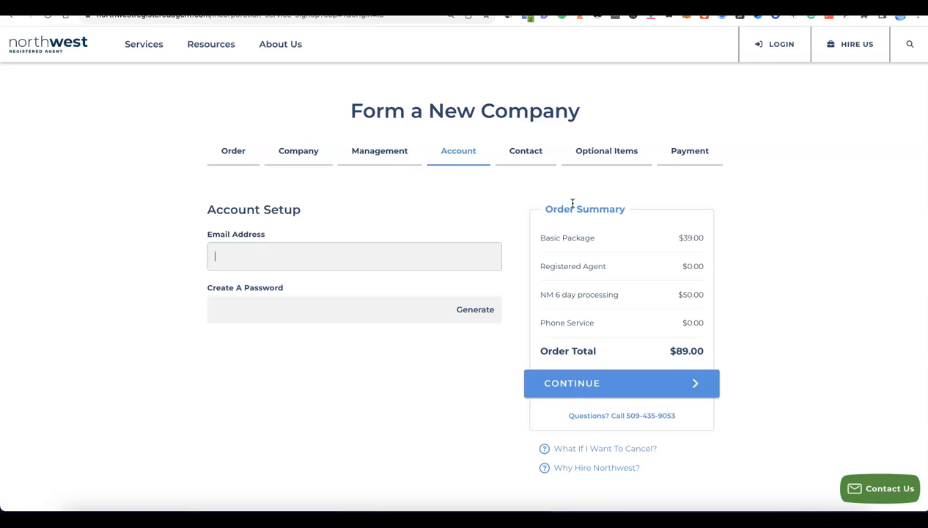
# Enter the account's email address, generate an account password, and continue to the contact details.
pyautogui.click(315, 249)
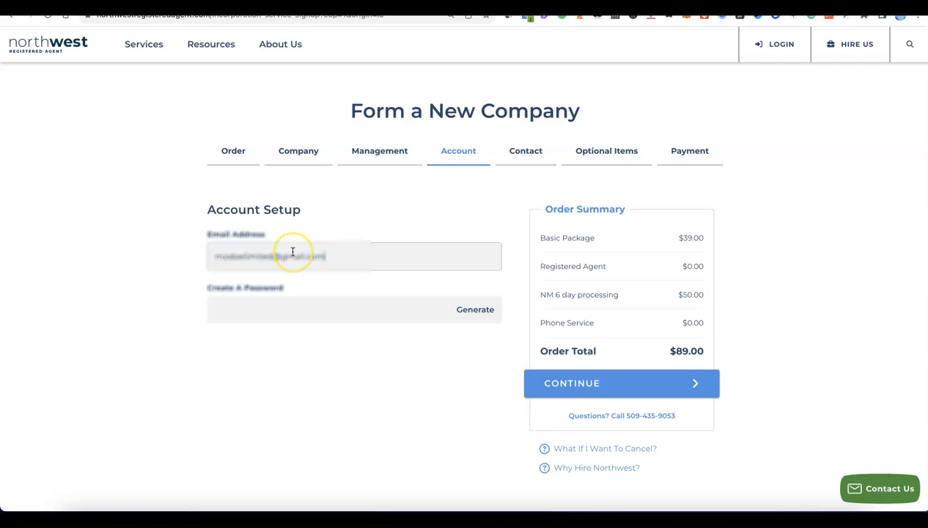
pyautogui.click(297, 307)
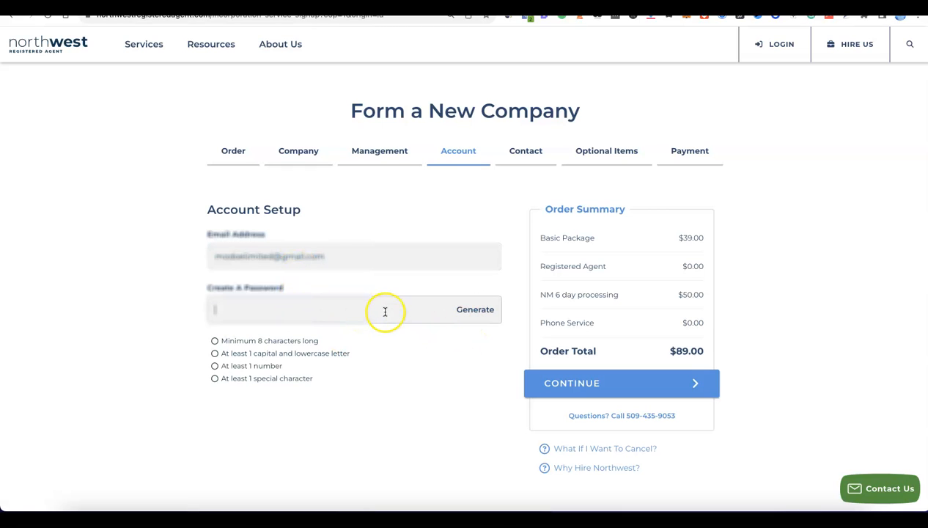
pyautogui.click(477, 311)
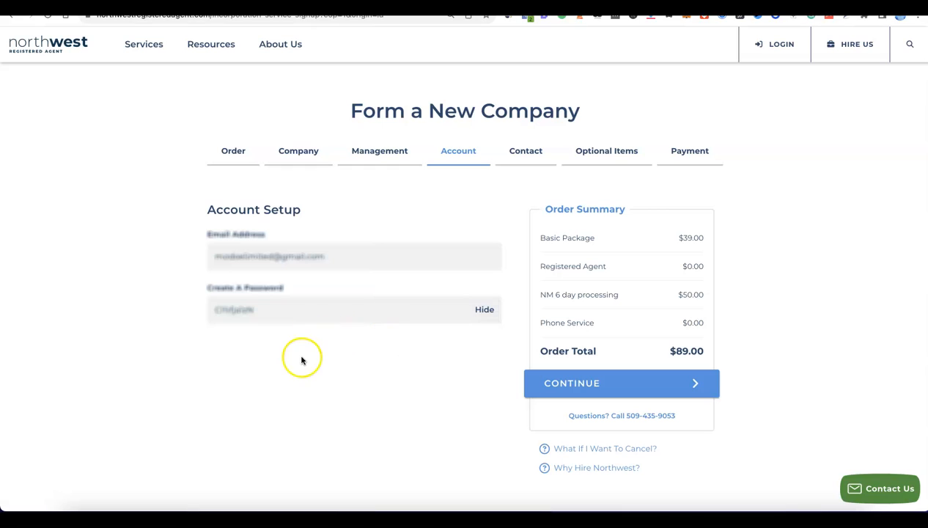
pyautogui.click(336, 352)
pyautogui.scroll(-1, 336, 351)
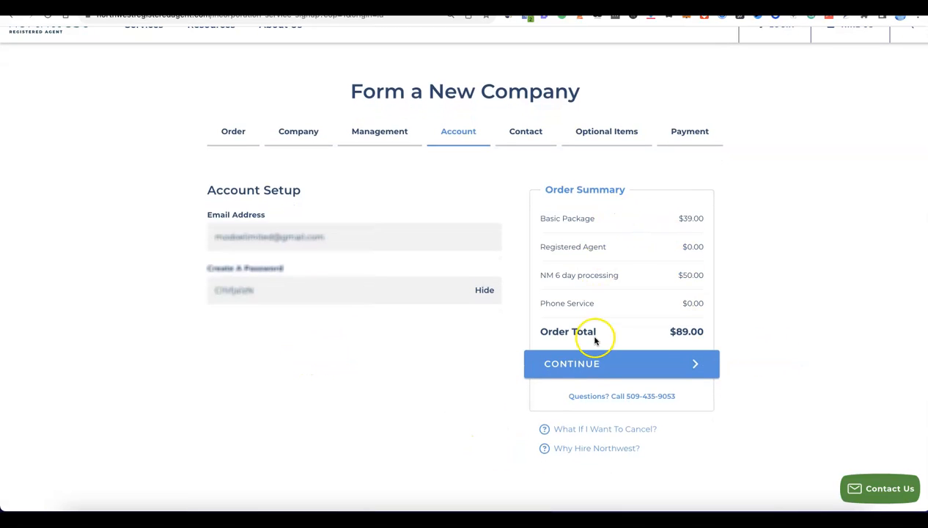
pyautogui.click(593, 377)
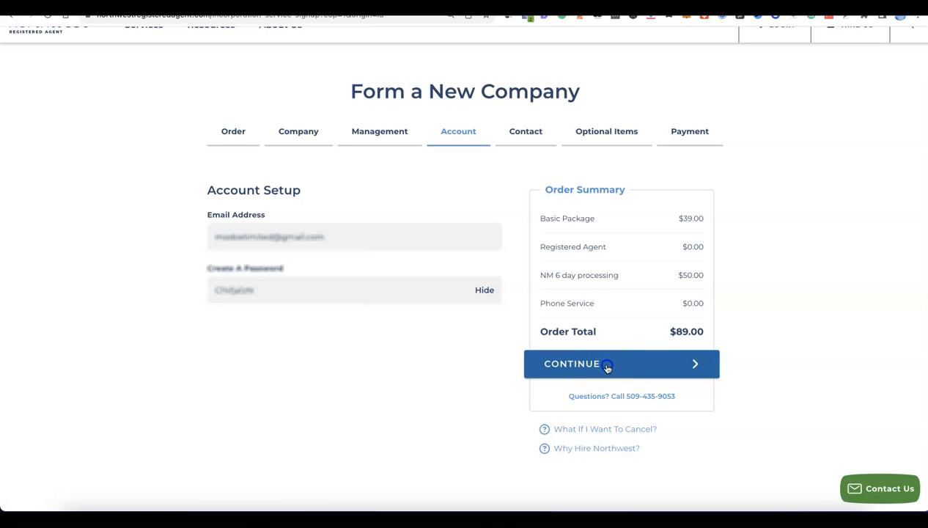
# Fill in the contact's name, full mailing address, country and phone number, and continue to the optional items.
pyautogui.click(147, 232)
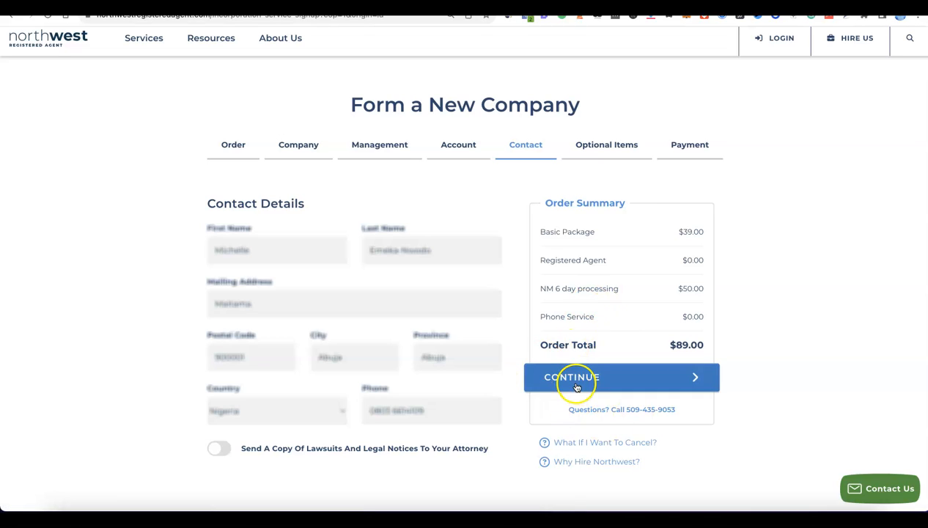
pyautogui.click(576, 386)
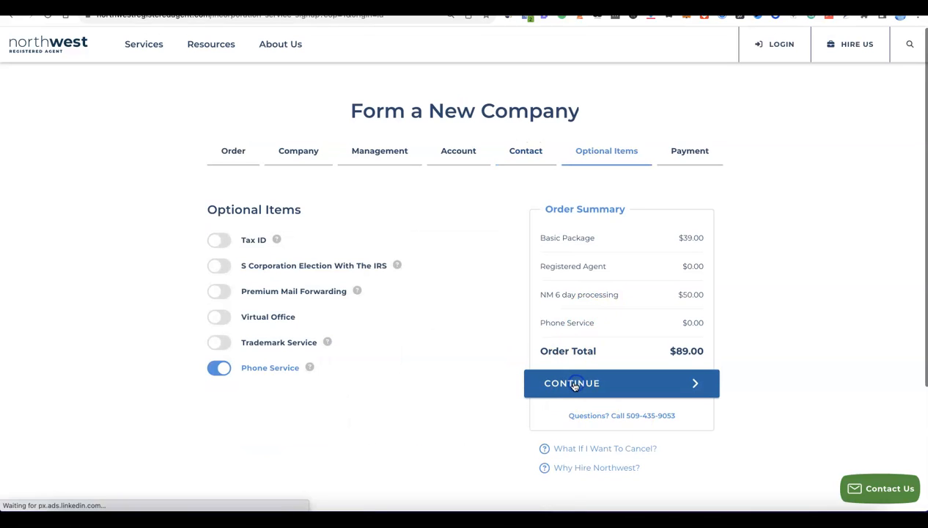
# Remove the Phone Service option from the order.
pyautogui.click(344, 368)
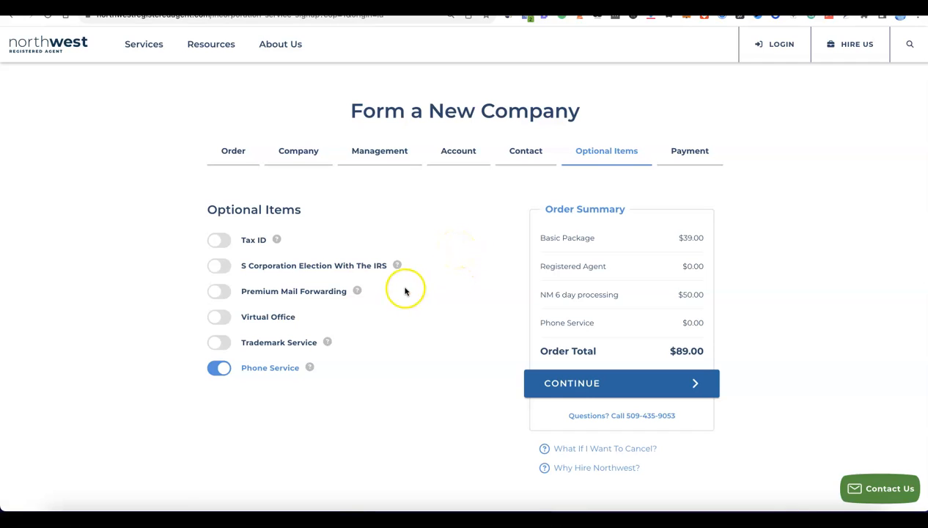
pyautogui.click(224, 370)
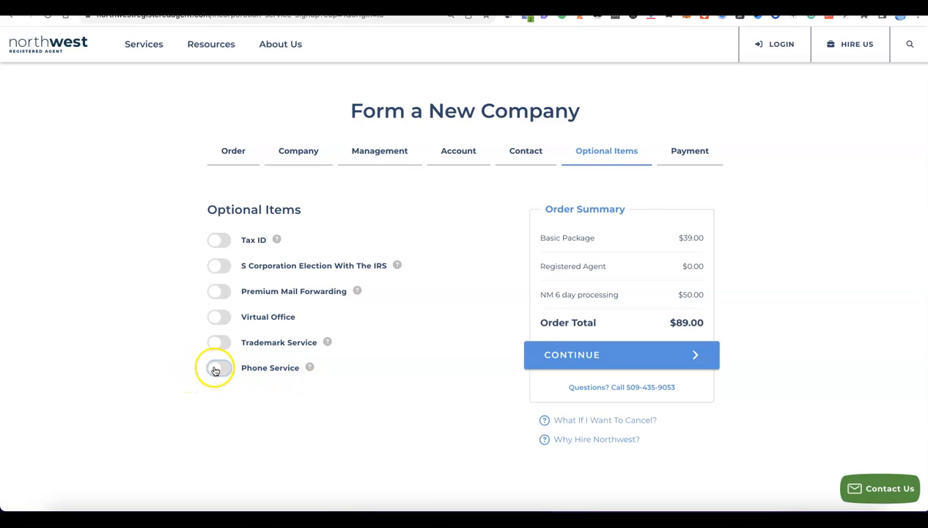
pyautogui.click(215, 370)
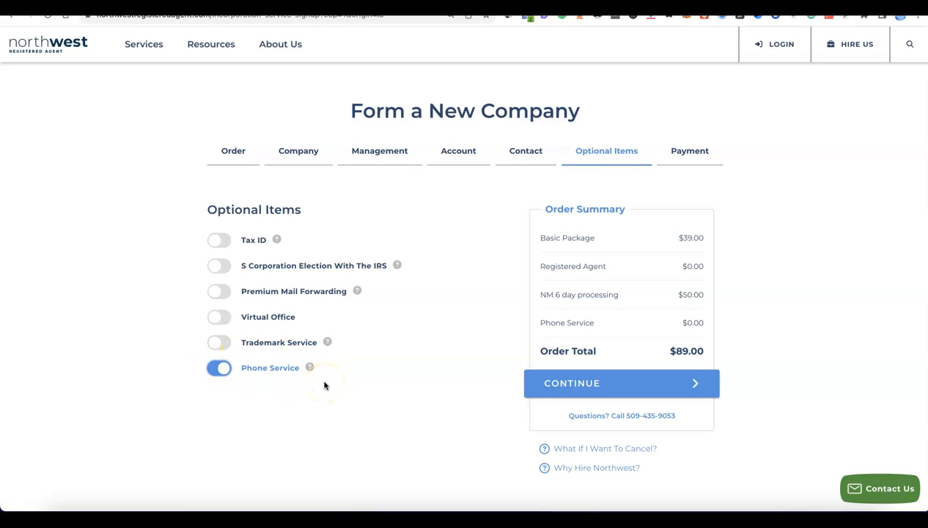
pyautogui.click(222, 370)
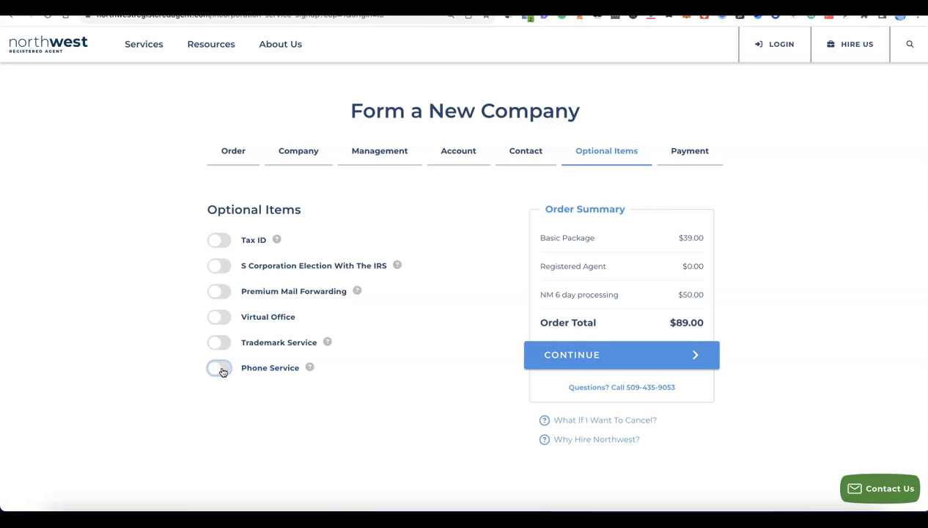
# Add the Tax ID option with Do NOT Have Social Security Number and continue to the payment information.
pyautogui.click(214, 240)
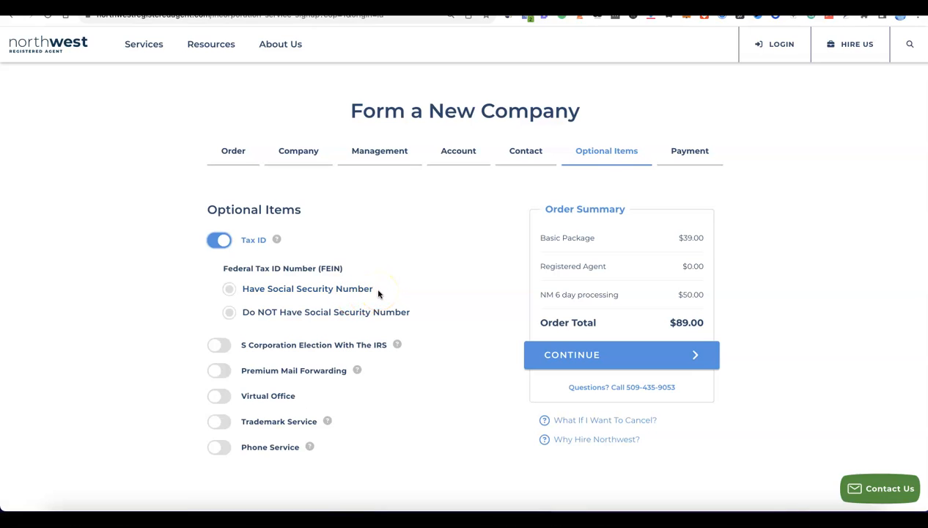
pyautogui.click(229, 289)
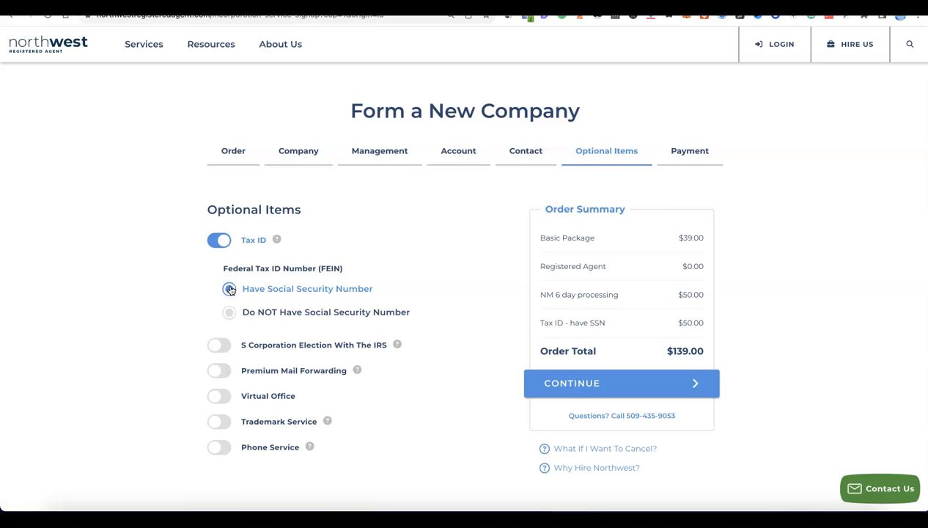
pyautogui.click(226, 313)
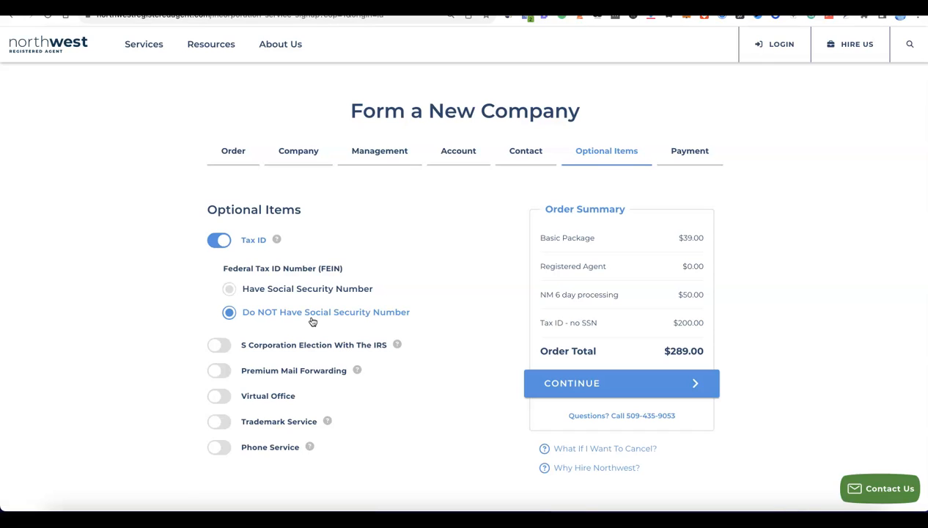
pyautogui.click(313, 318)
pyautogui.click(319, 297)
pyautogui.scroll(-1, 422, 309)
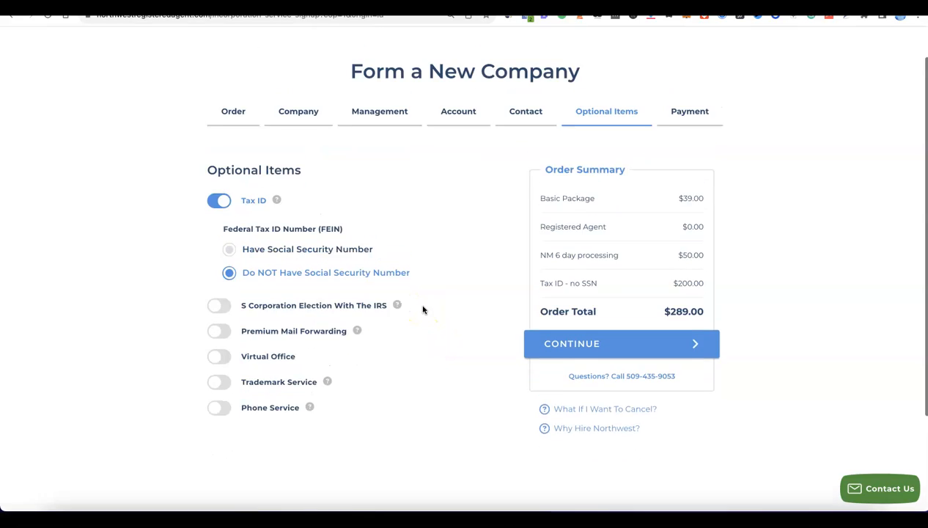
pyautogui.click(580, 356)
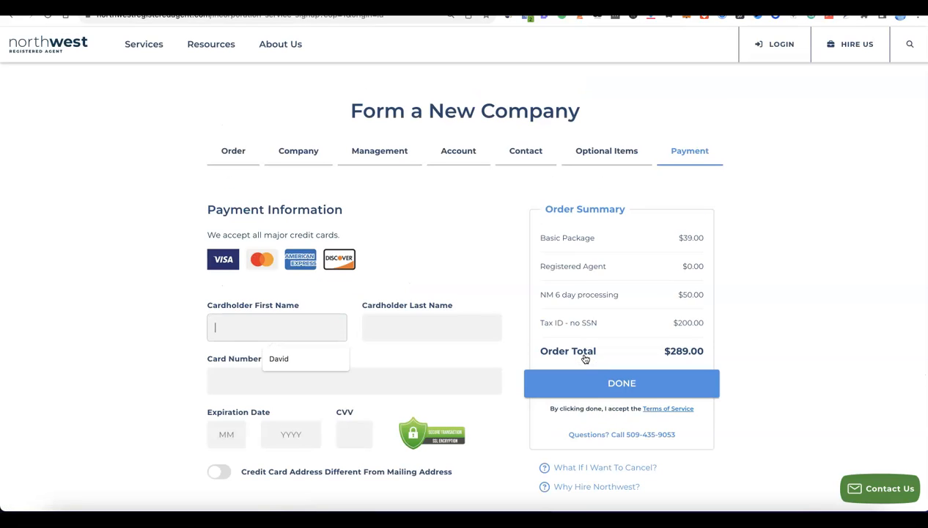
# Enter the cardholder's name, card number, expiration date and CVV in the payment information, and complete the order.
pyautogui.scroll(-3, 586, 341)
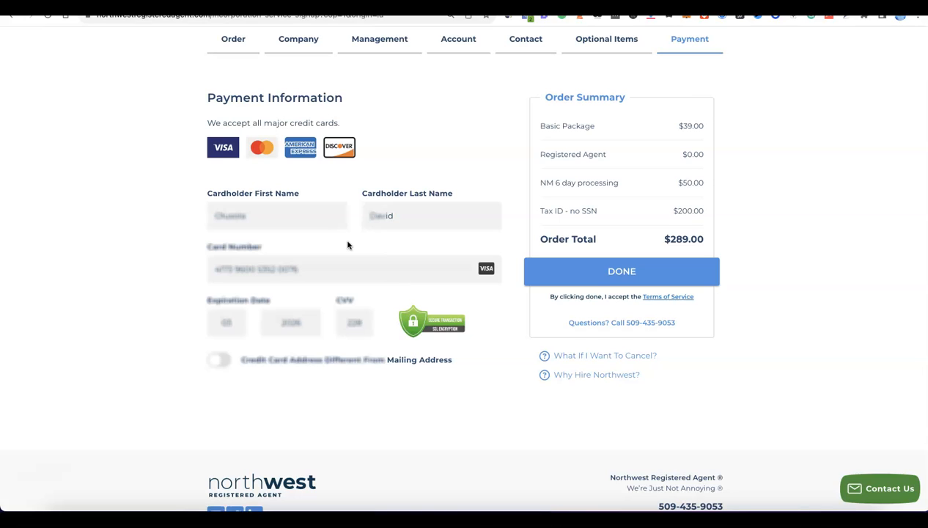
pyautogui.click(590, 273)
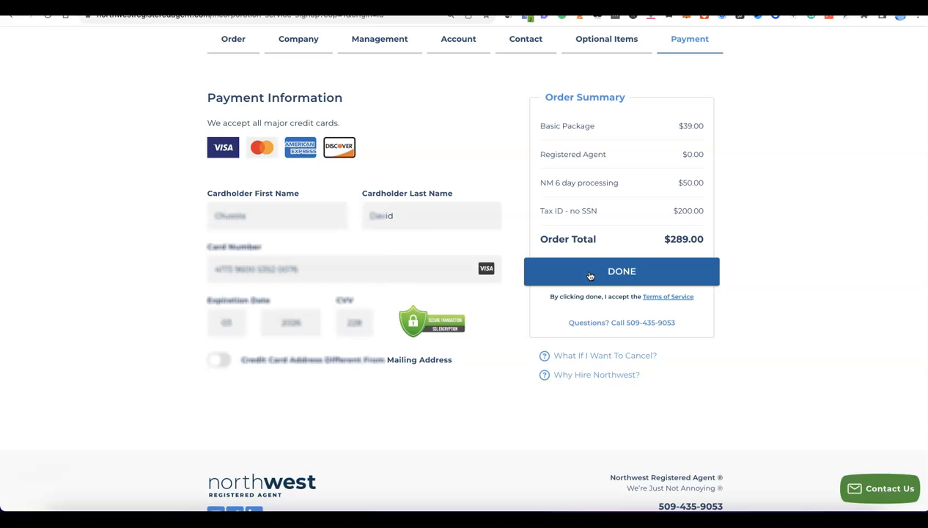
pyautogui.click(591, 273)
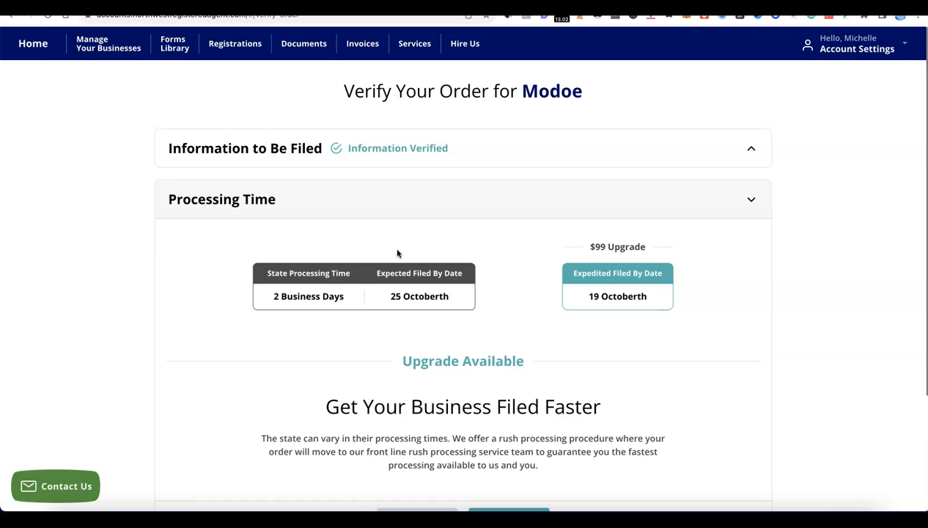
# Verify the Modoe order with standard processing time and no extra business items, and submit it.
pyautogui.click(422, 225)
pyautogui.click(555, 233)
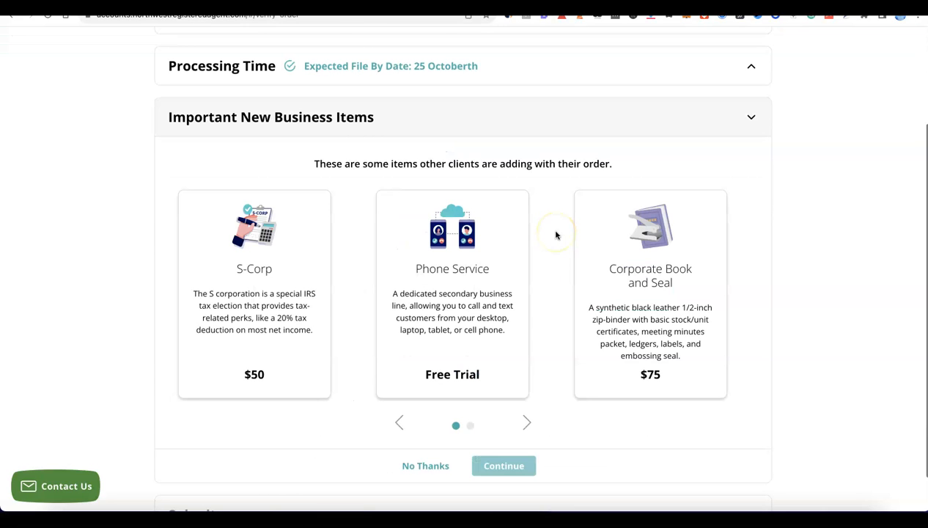
pyautogui.scroll(1, 556, 235)
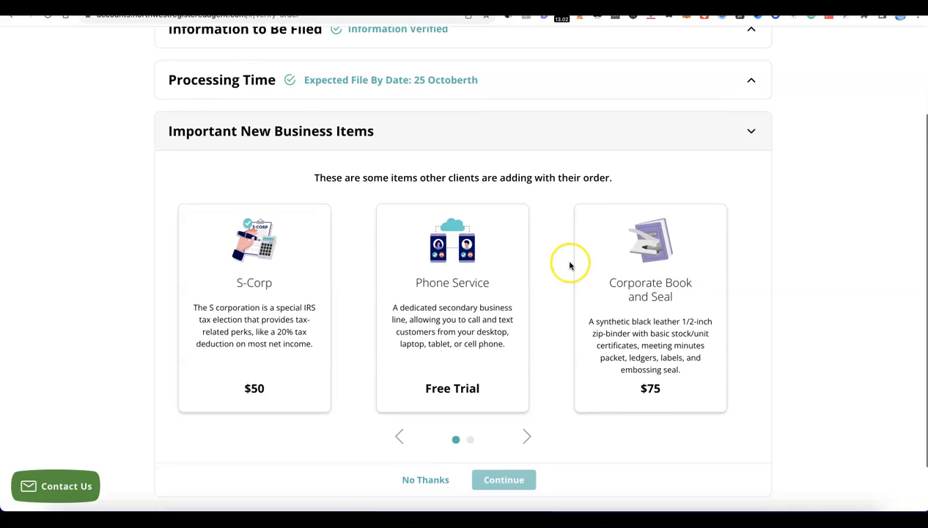
pyautogui.scroll(-1, 421, 284)
pyautogui.scroll(-2, 481, 291)
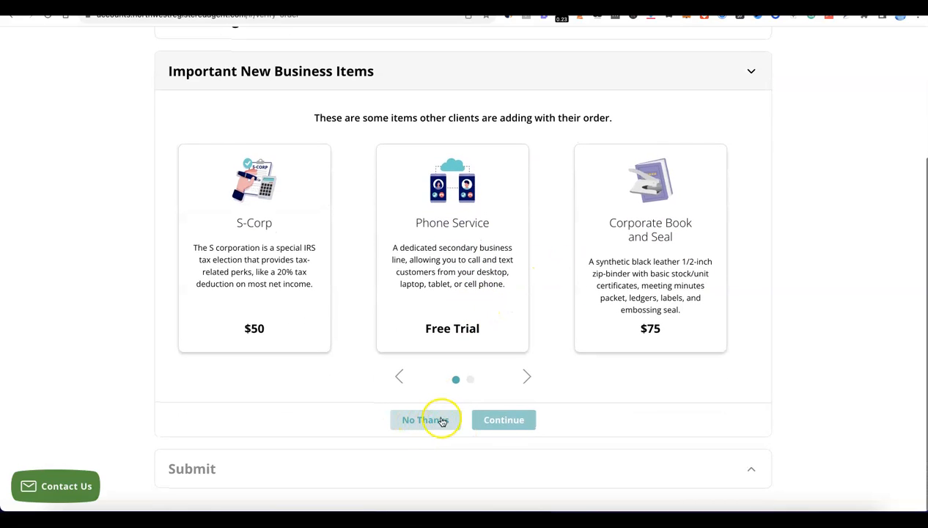
pyautogui.click(432, 421)
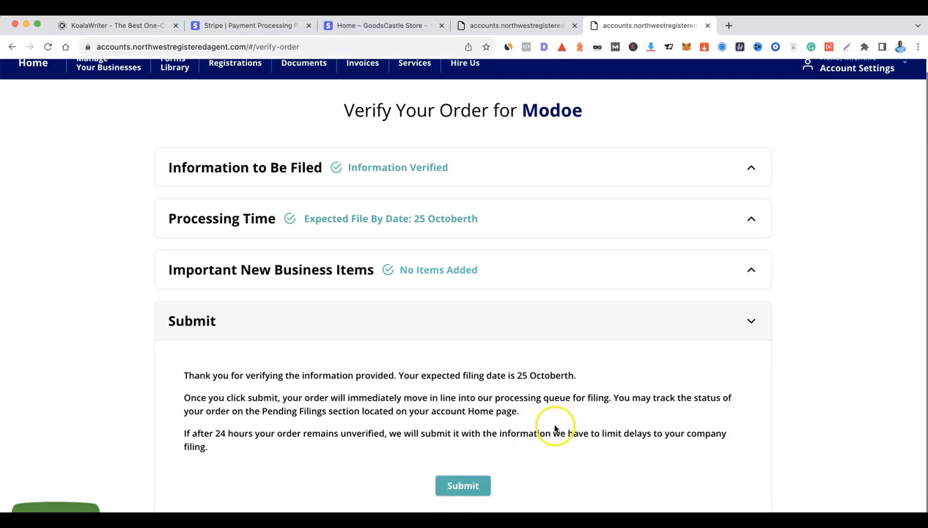
pyautogui.click(464, 488)
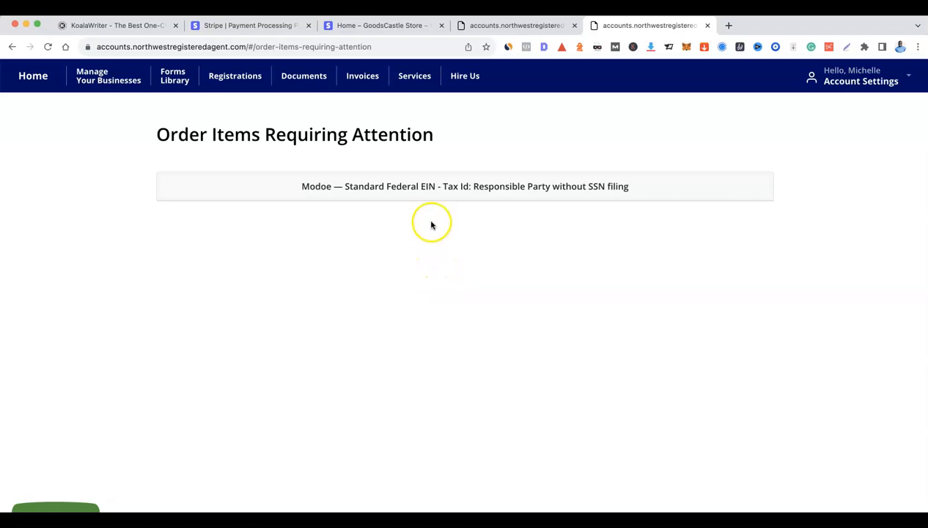
# Open the Modoe Standard Federal EIN - Tax Id order item and select the existing contact as the responsible party.
pyautogui.click(431, 189)
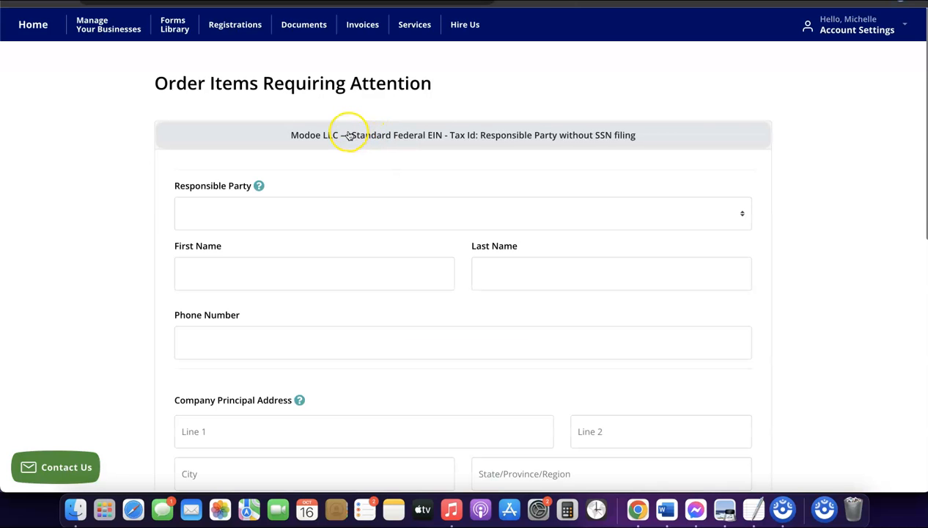
pyautogui.scroll(-2, 351, 220)
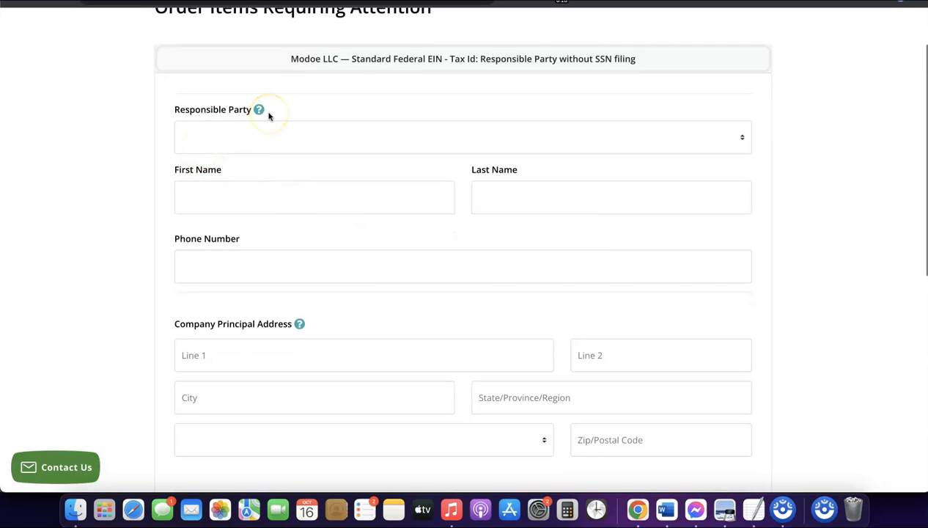
pyautogui.click(252, 131)
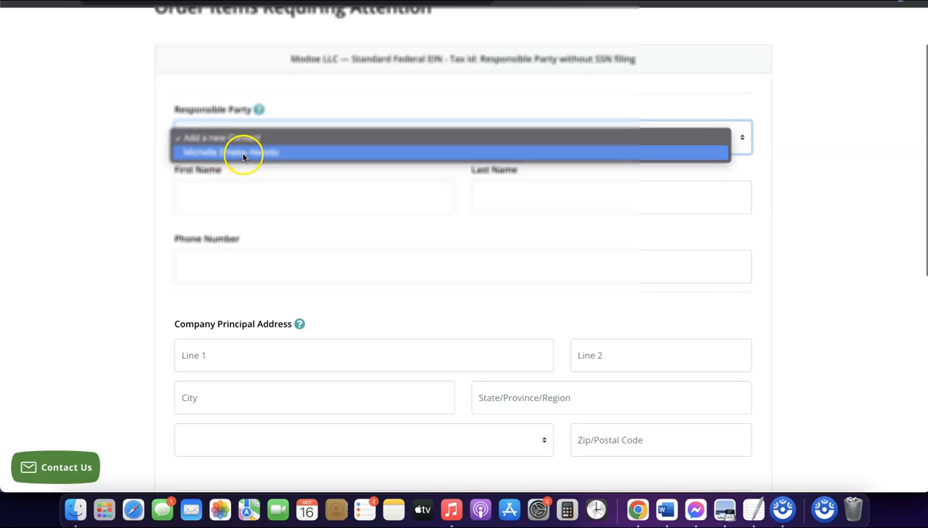
pyautogui.click(243, 154)
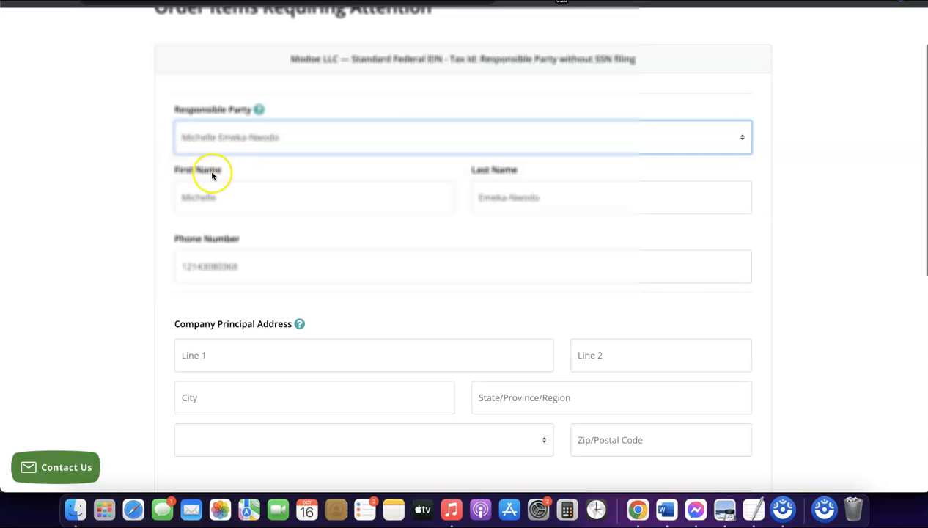
# Fill in the full Company Principal Address, with New Mexico as the state and United States as the country.
pyautogui.scroll(-5, 384, 231)
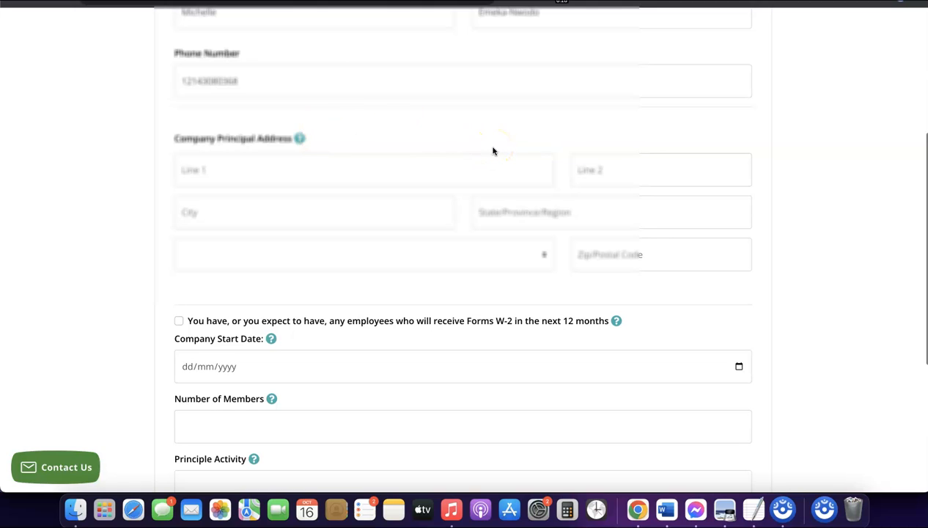
pyautogui.scroll(-1, 314, 142)
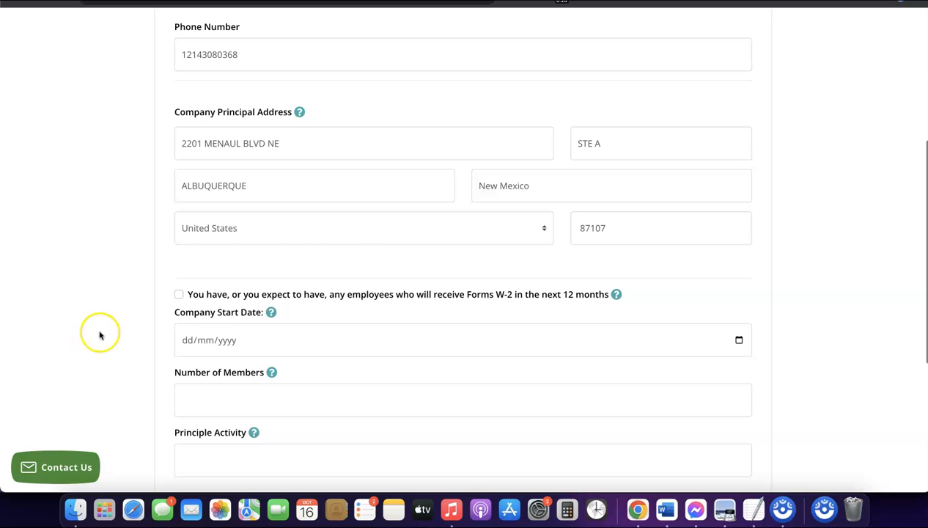
pyautogui.scroll(-2, 264, 347)
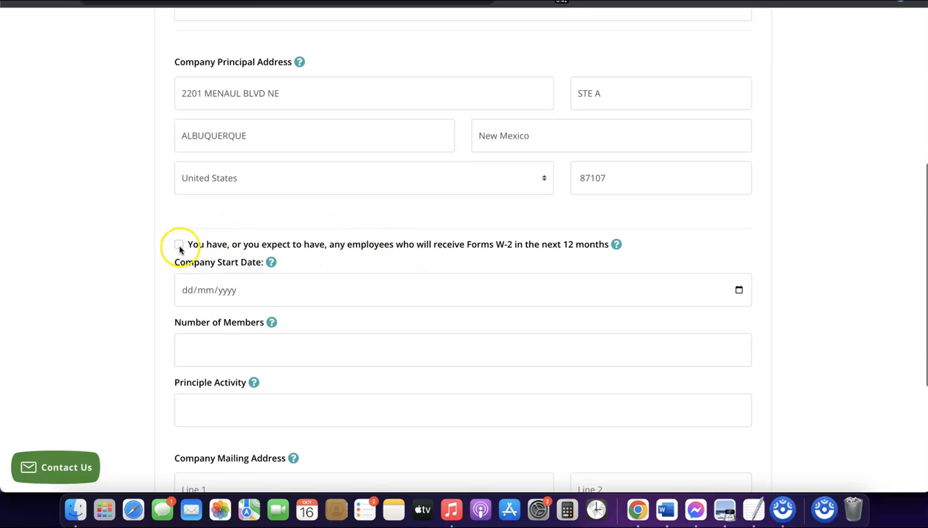
pyautogui.scroll(-1, 207, 243)
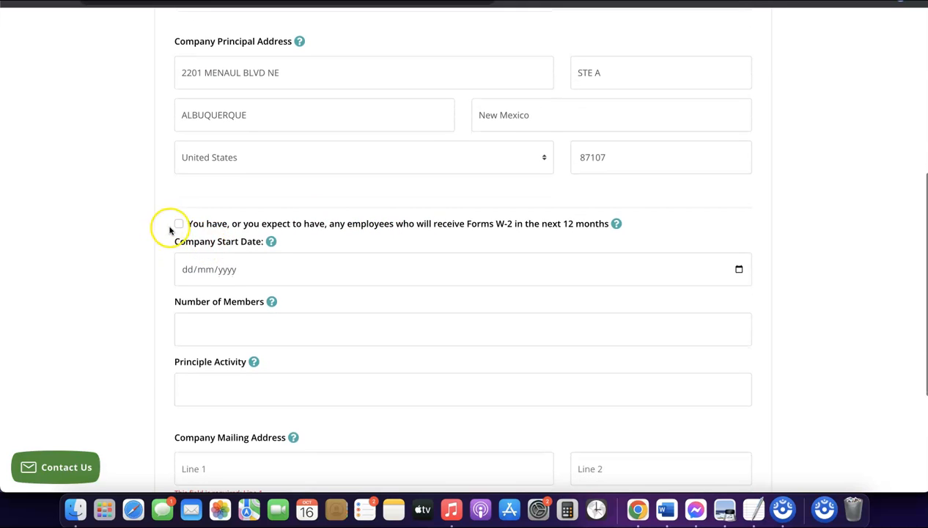
pyautogui.scroll(-1, 221, 233)
pyautogui.scroll(-1, 222, 233)
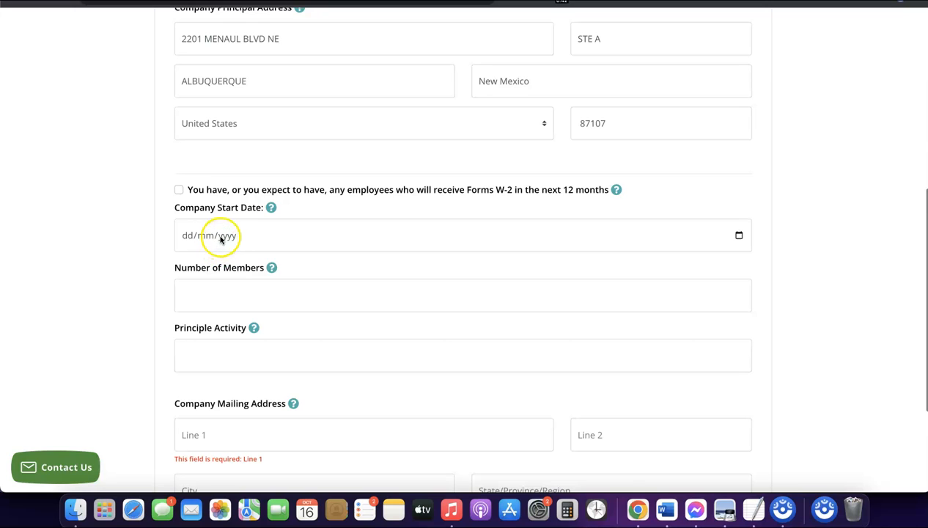
# Set the Company Start Date to 16/01/2024.
pyautogui.click(220, 238)
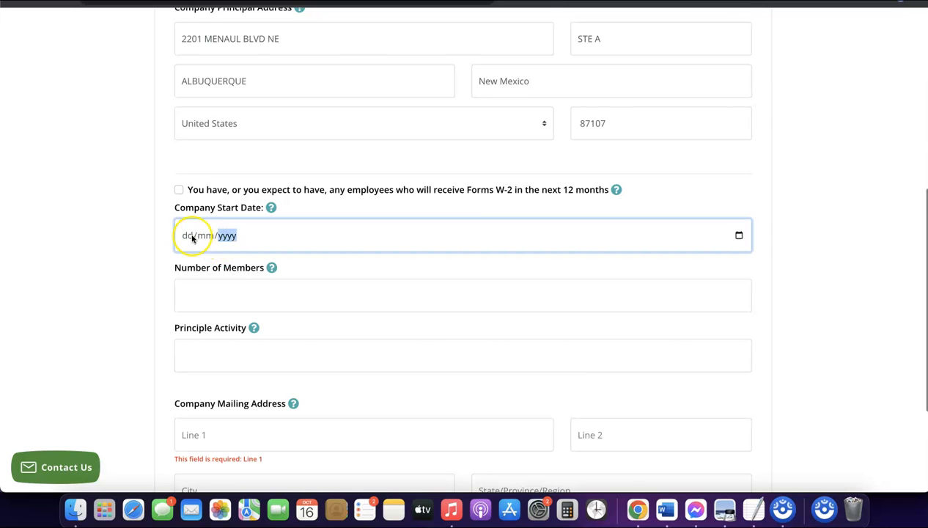
pyautogui.click(271, 208)
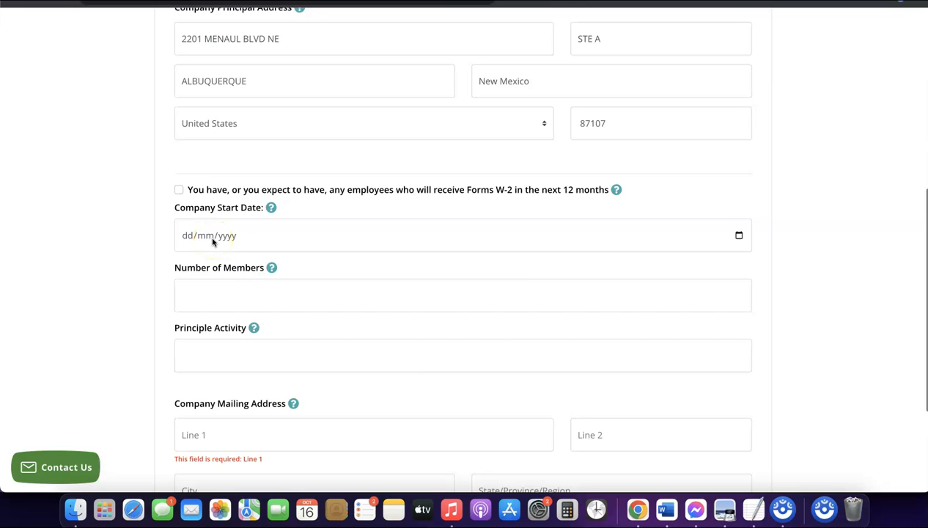
pyautogui.click(739, 236)
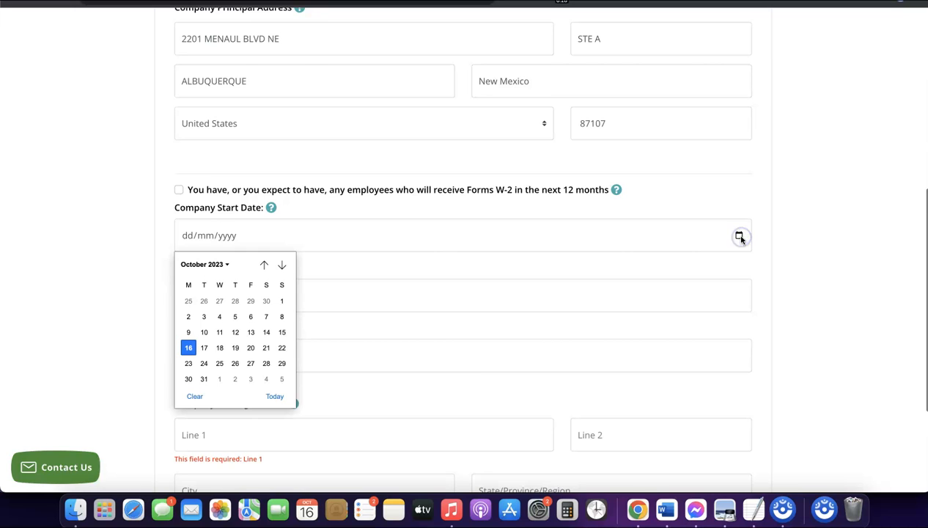
pyautogui.click(225, 264)
pyautogui.click(203, 354)
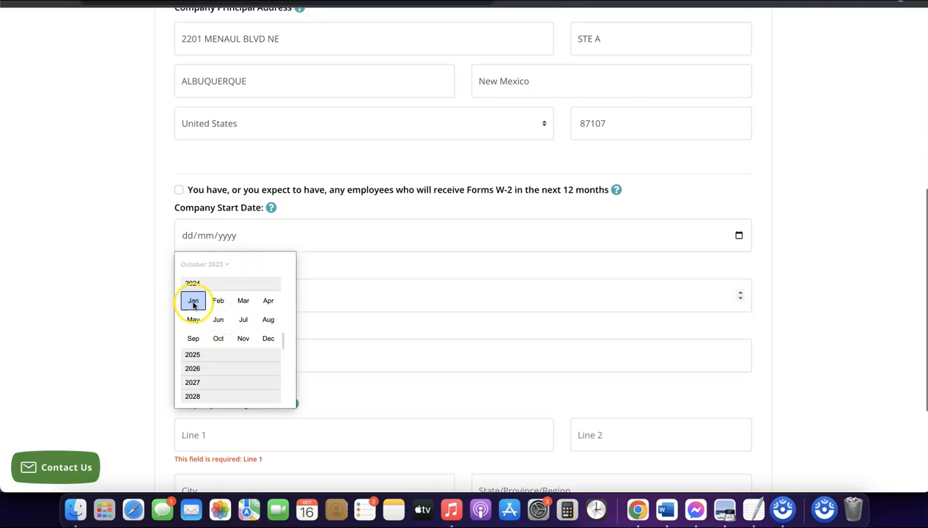
pyautogui.click(193, 301)
pyautogui.click(404, 292)
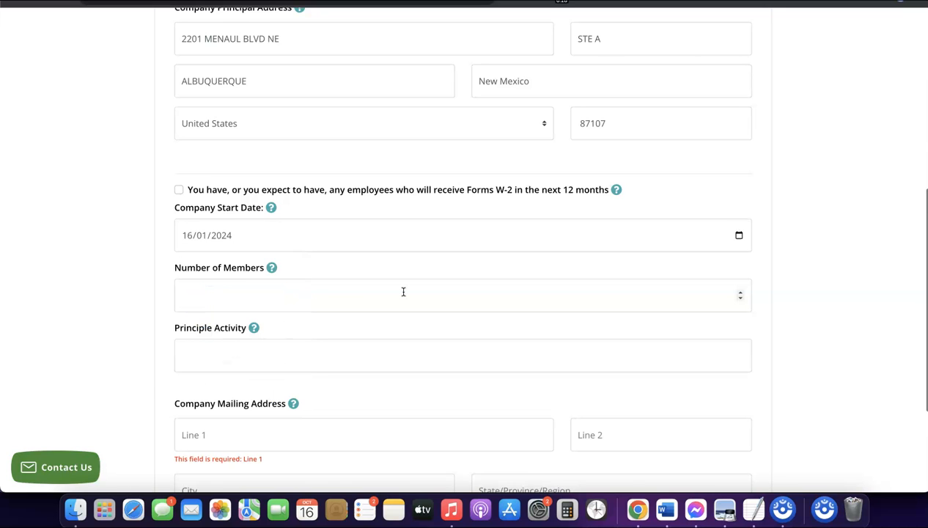
# Set the Number of Members to 1.
pyautogui.scroll(-1, 386, 280)
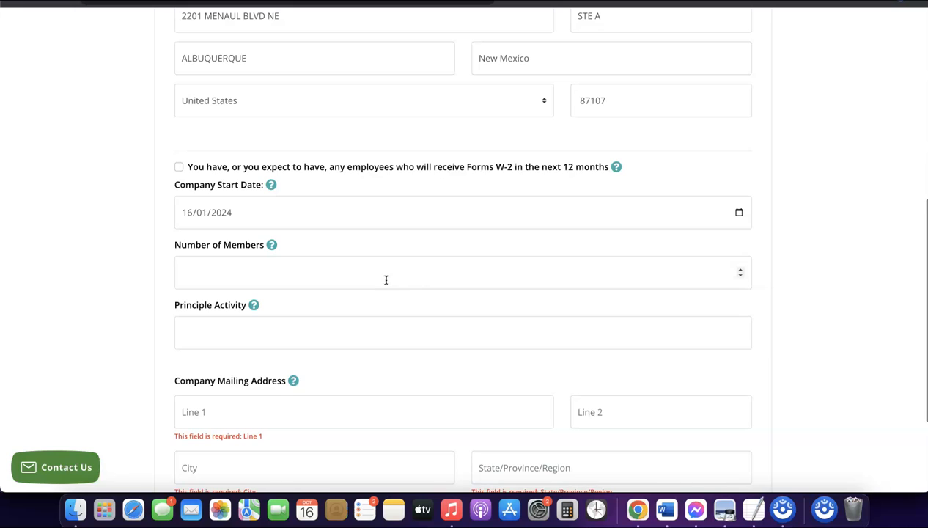
pyautogui.click(339, 274)
pyautogui.click(321, 271)
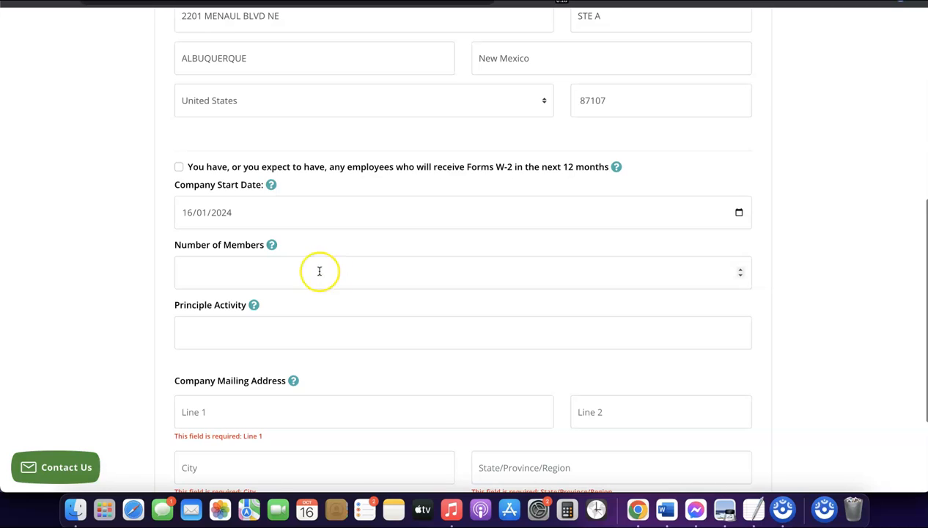
pyautogui.write('2')
pyautogui.scroll(-1, 322, 275)
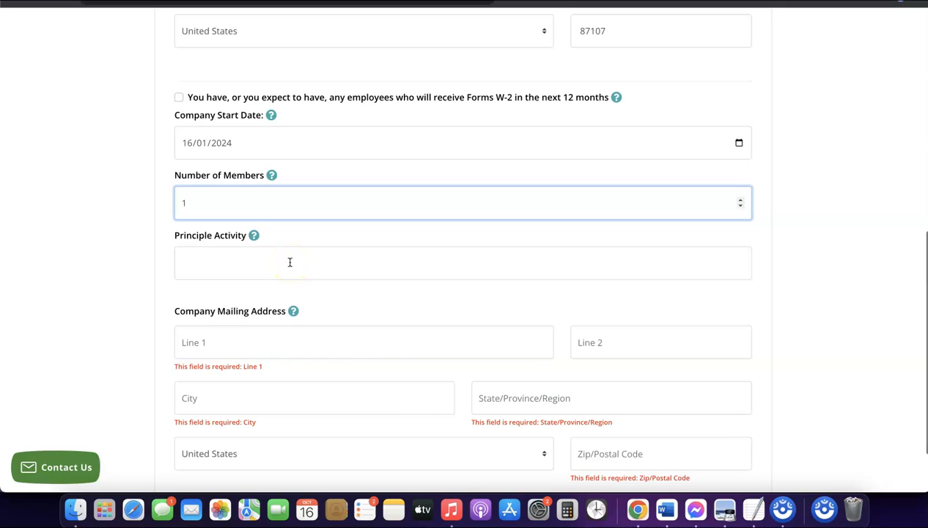
# Enter eCommerce as the Principle Activity.
pyautogui.click(289, 258)
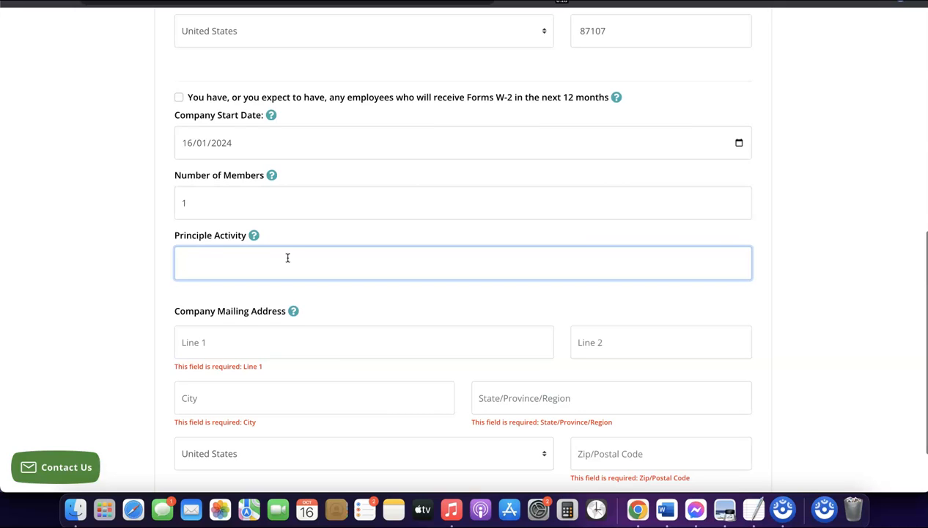
pyautogui.write('ecommerce')
pyautogui.scroll(1, 256, 276)
pyautogui.scroll(-3, 258, 279)
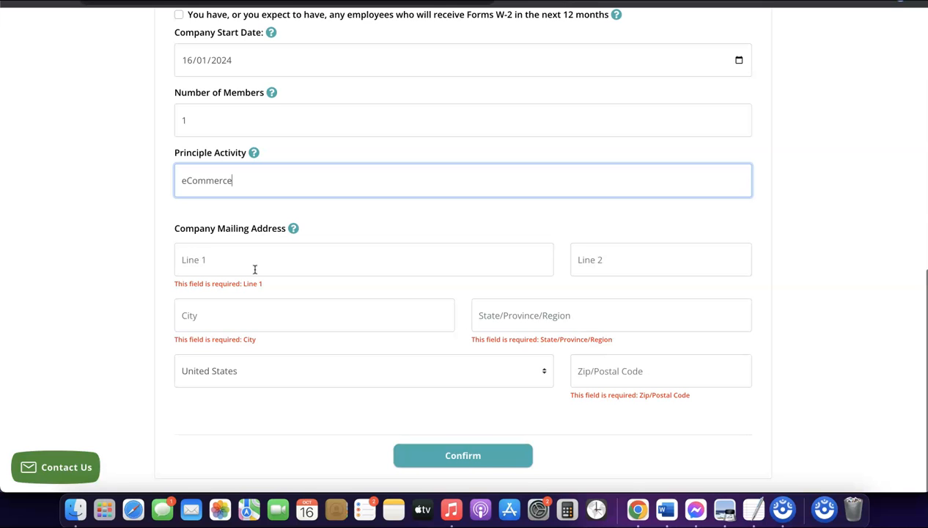
# Fill in the Company Mailing Address with the same details as the Company Principal Address.
pyautogui.scroll(5, 255, 269)
pyautogui.scroll(3, 255, 269)
pyautogui.scroll(-8, 255, 269)
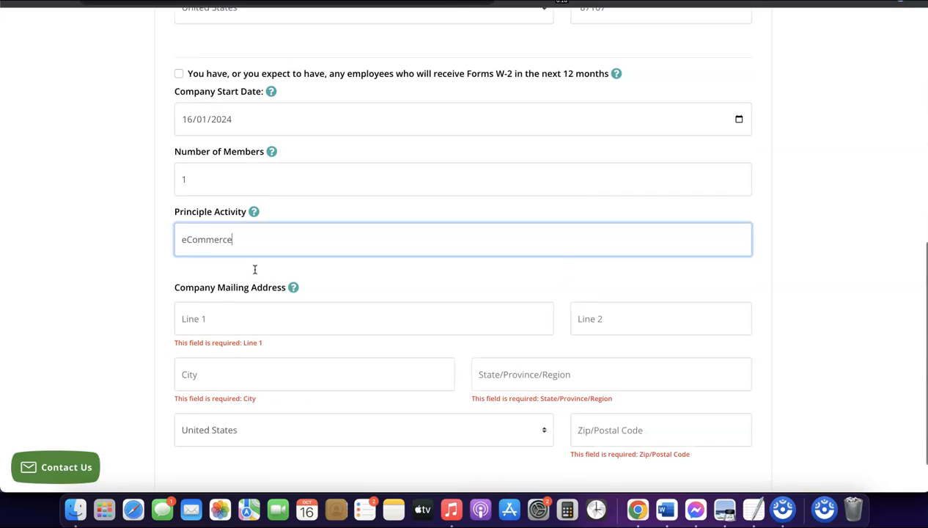
pyautogui.scroll(6, 257, 280)
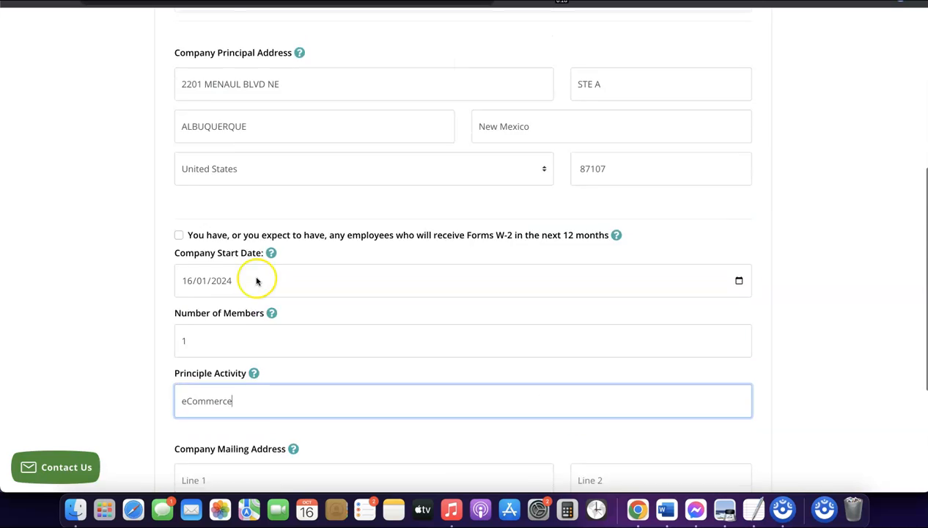
pyautogui.tripleClick(257, 148)
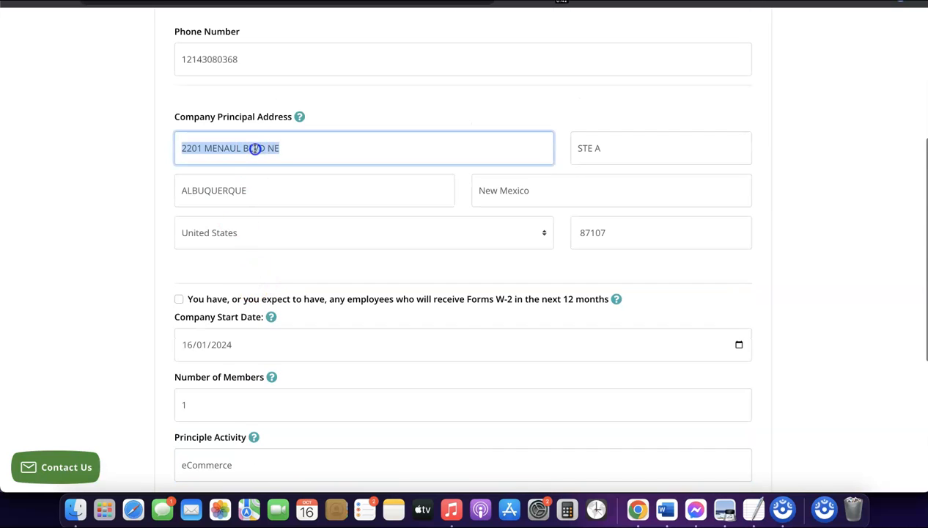
pyautogui.rightClick(257, 147)
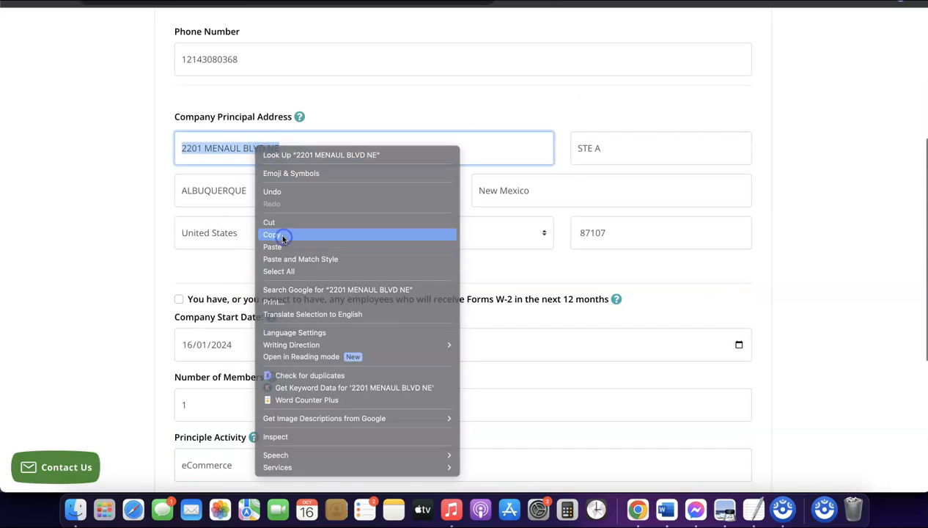
pyautogui.click(284, 235)
pyautogui.scroll(-6, 284, 239)
pyautogui.click(254, 257)
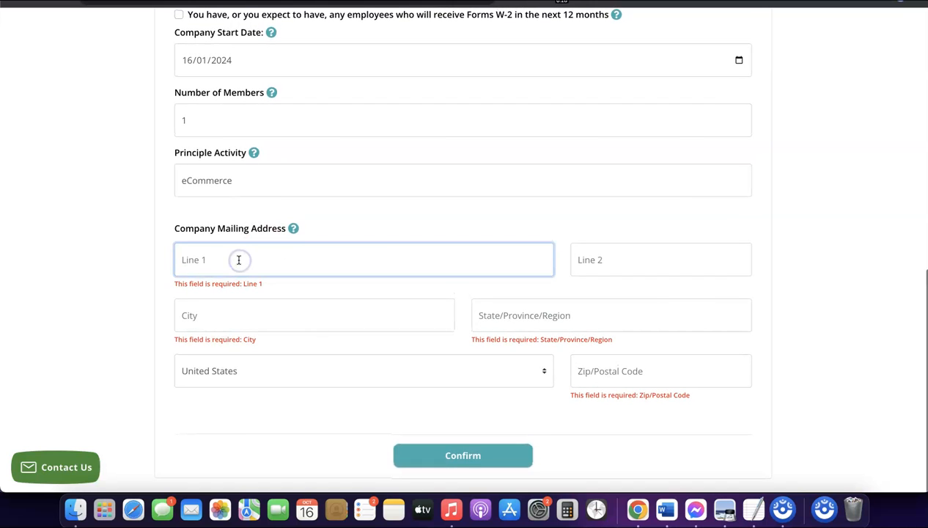
pyautogui.click(630, 374)
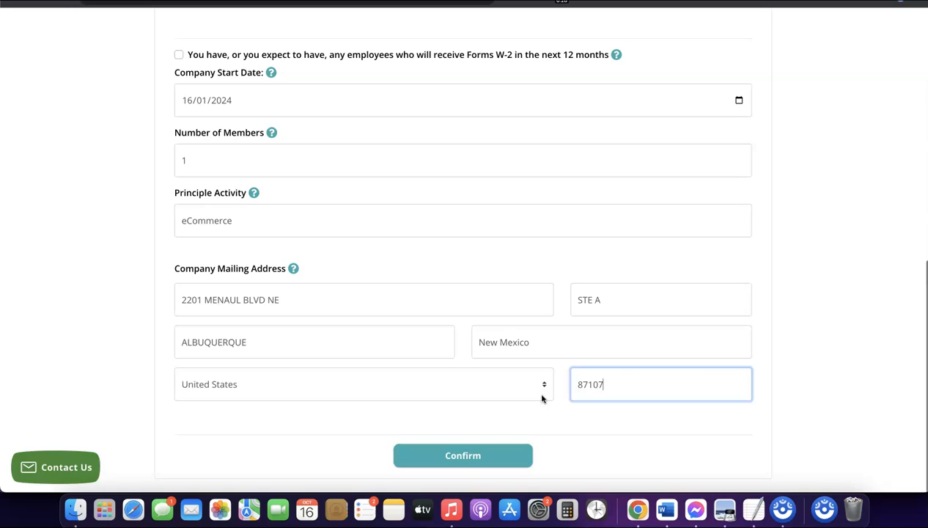
pyautogui.click(542, 420)
# Switch to Stripe and sign in to the existing account with the saved credentials.
pyautogui.click(505, 409)
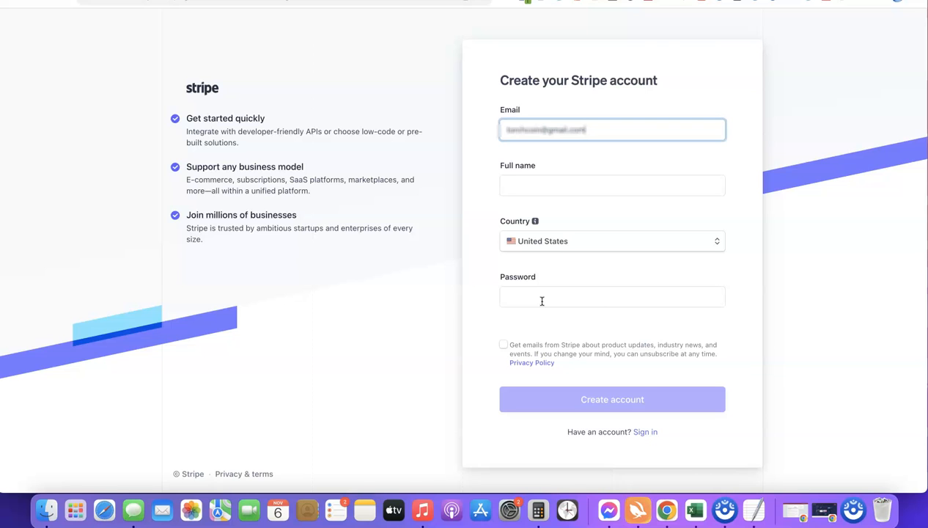
pyautogui.click(623, 0)
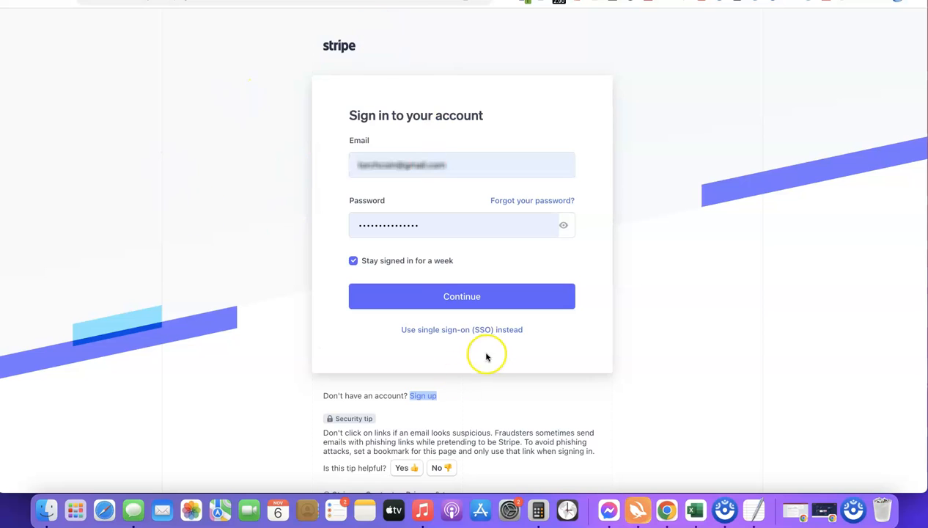
pyautogui.click(447, 298)
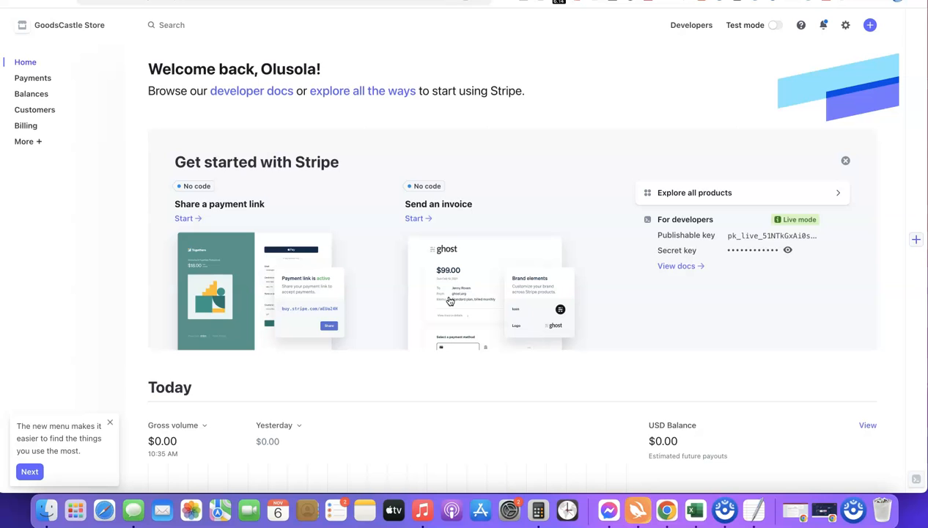
# Create an additional Stripe account named Affiliate Blueprint with United States as the country of operation.
pyautogui.click(114, 26)
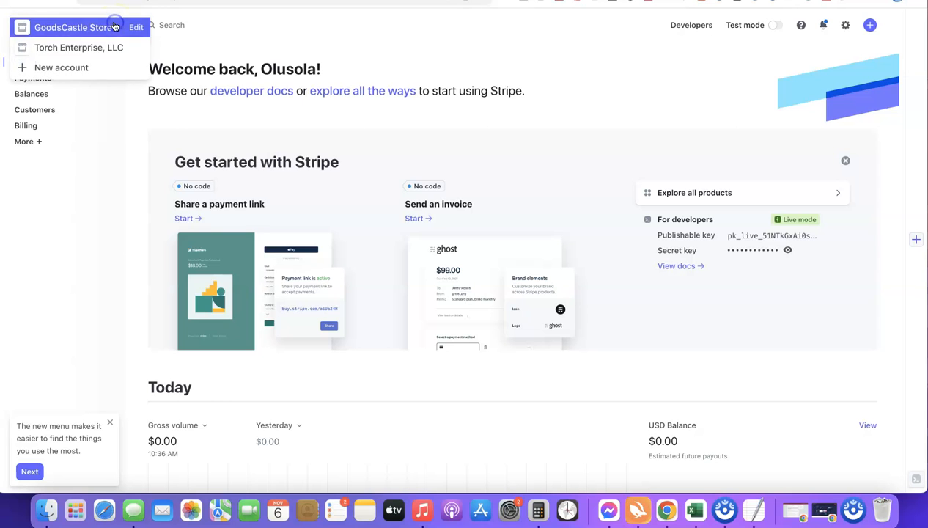
pyautogui.click(61, 68)
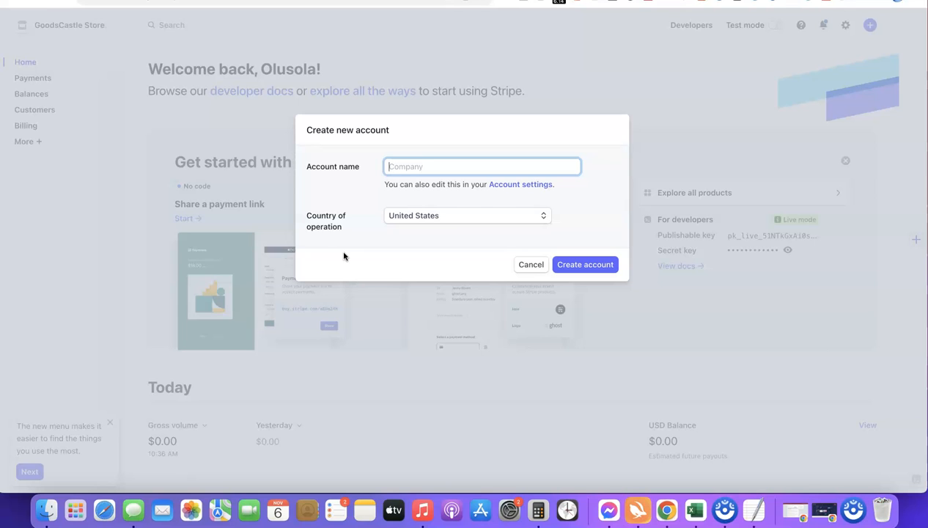
pyautogui.click(411, 172)
pyautogui.write('Affiliate Blueprint')
pyautogui.click(380, 194)
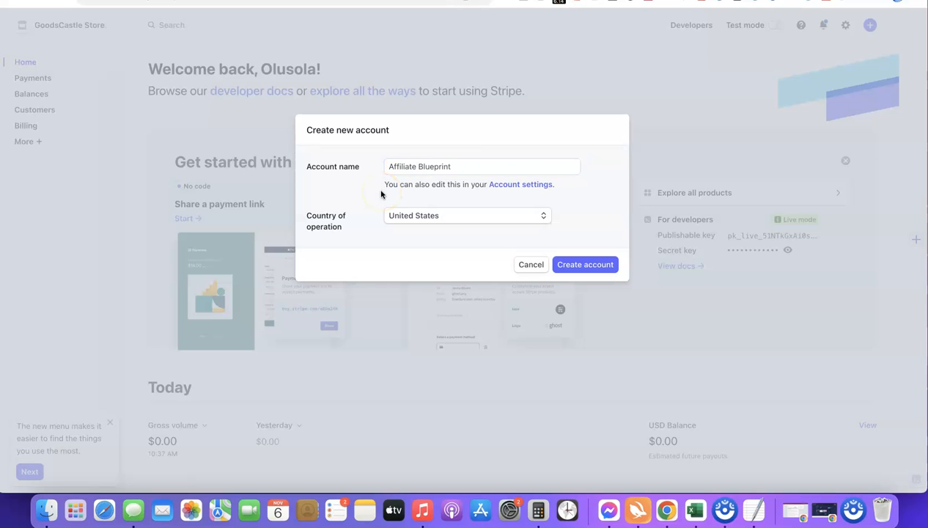
pyautogui.click(579, 269)
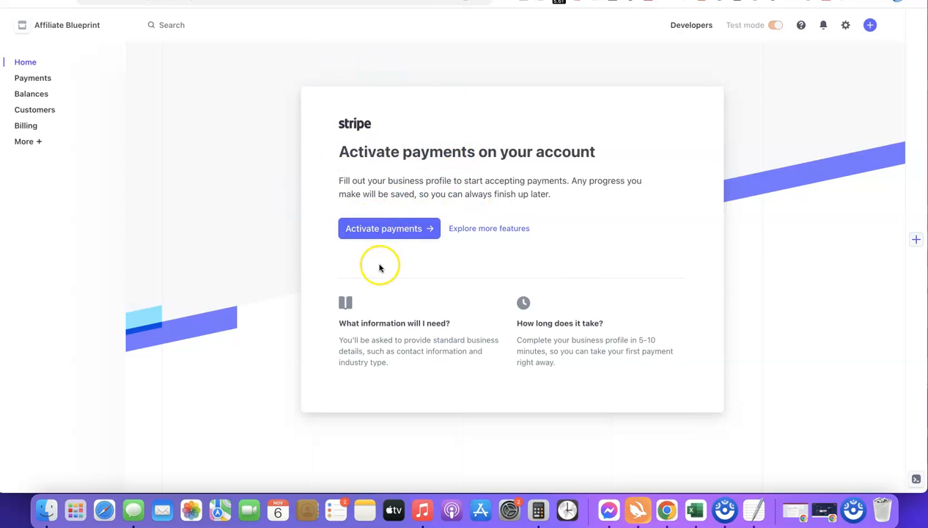
# Start activating payments and submit the business type as Company with the Sole proprietorship structure.
pyautogui.click(381, 229)
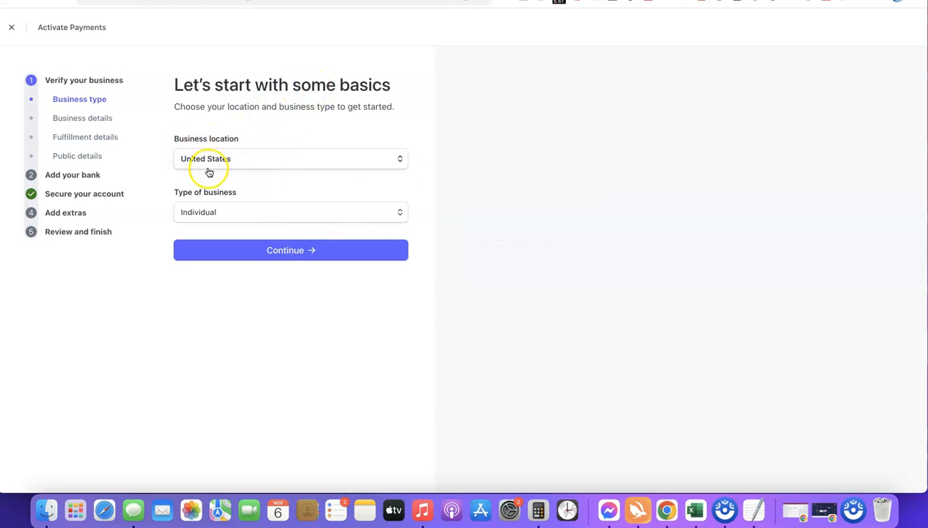
pyautogui.click(399, 215)
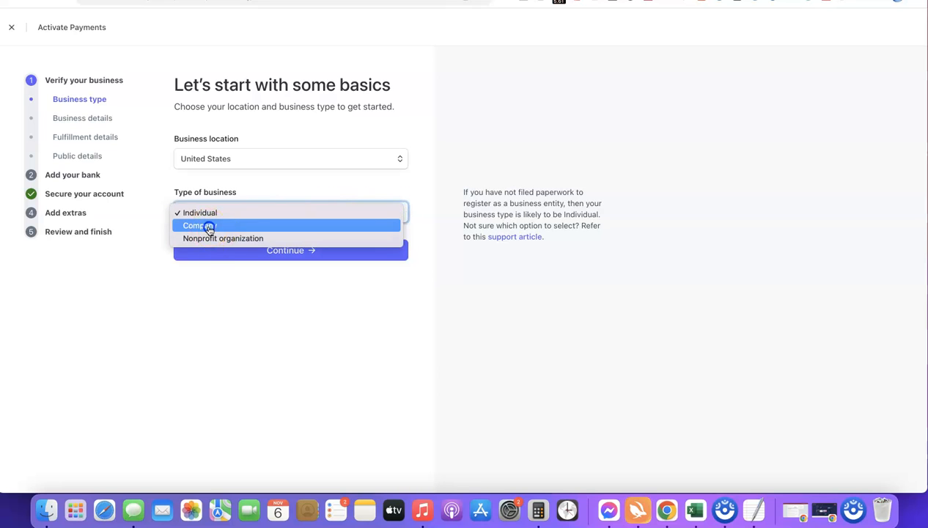
pyautogui.click(209, 228)
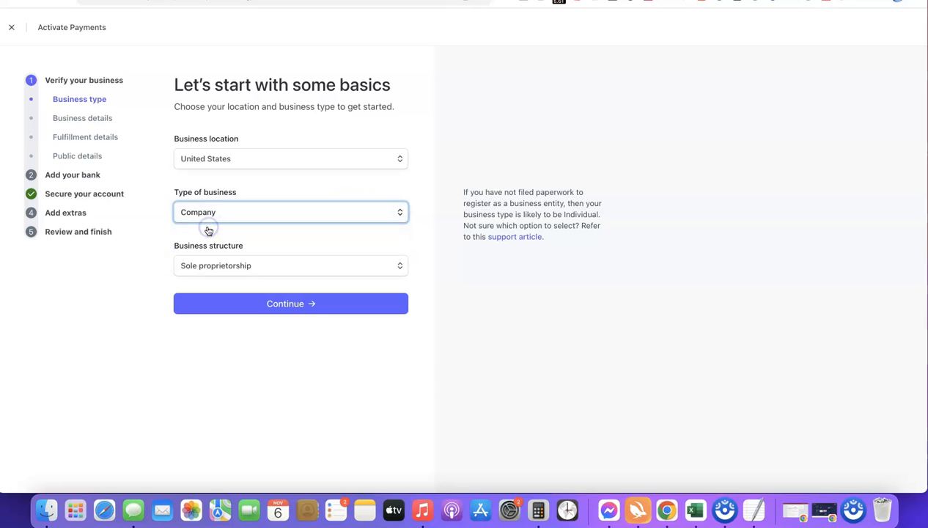
pyautogui.click(271, 267)
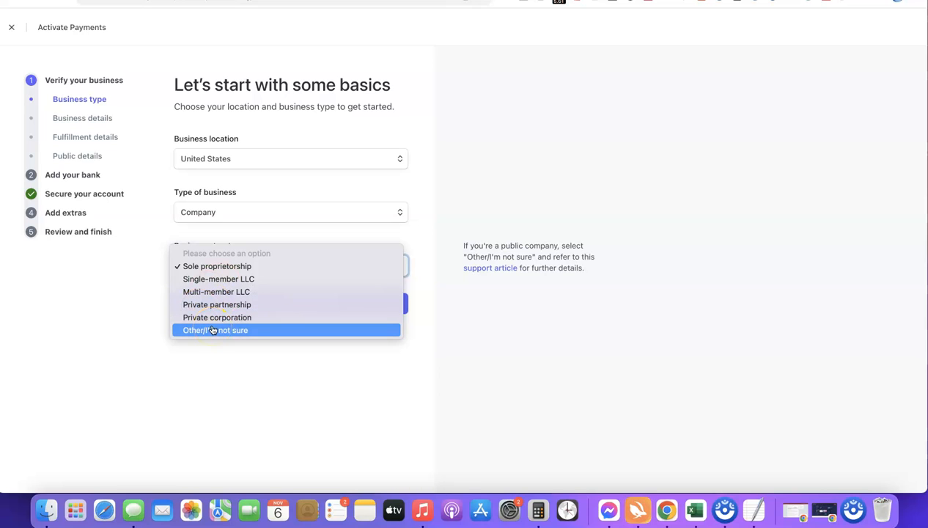
pyautogui.click(198, 267)
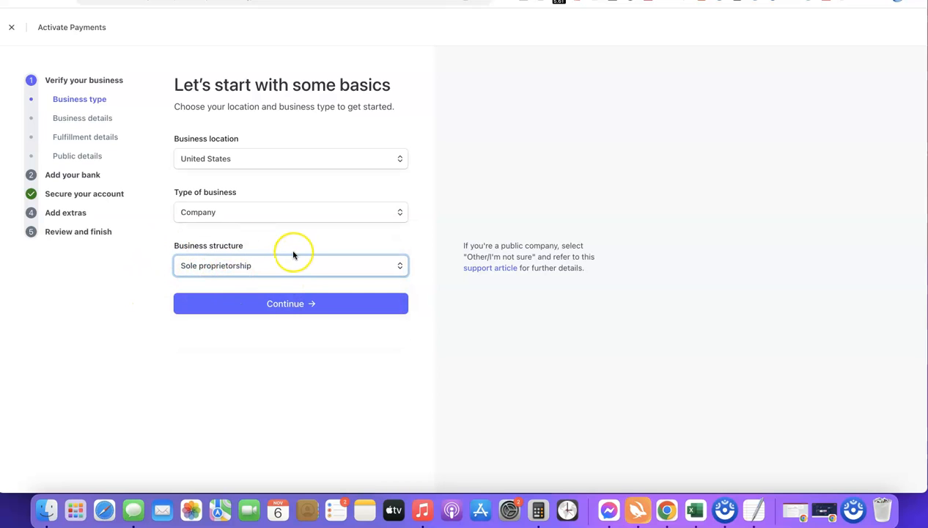
pyautogui.click(288, 305)
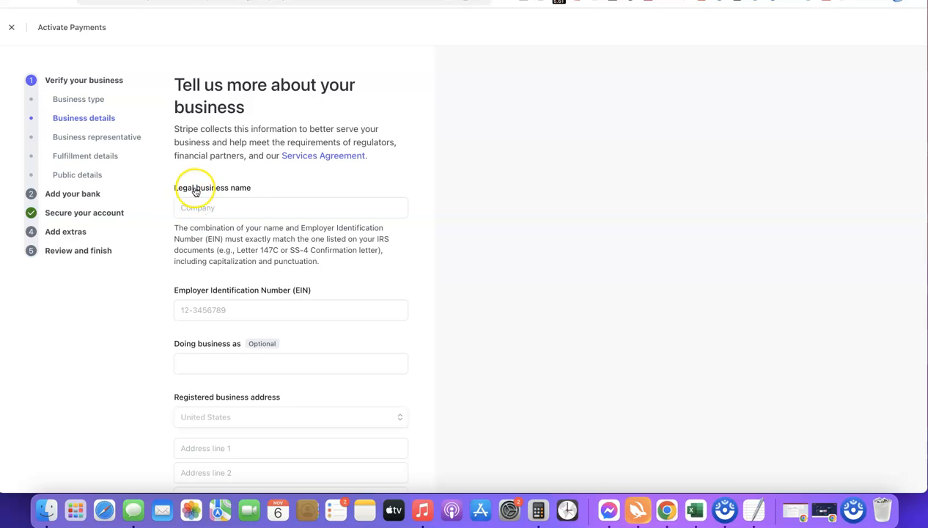
# Enter Torch Enterprise LLC as the legal business name and fill in the company's Employer Identification Number.
pyautogui.click(230, 207)
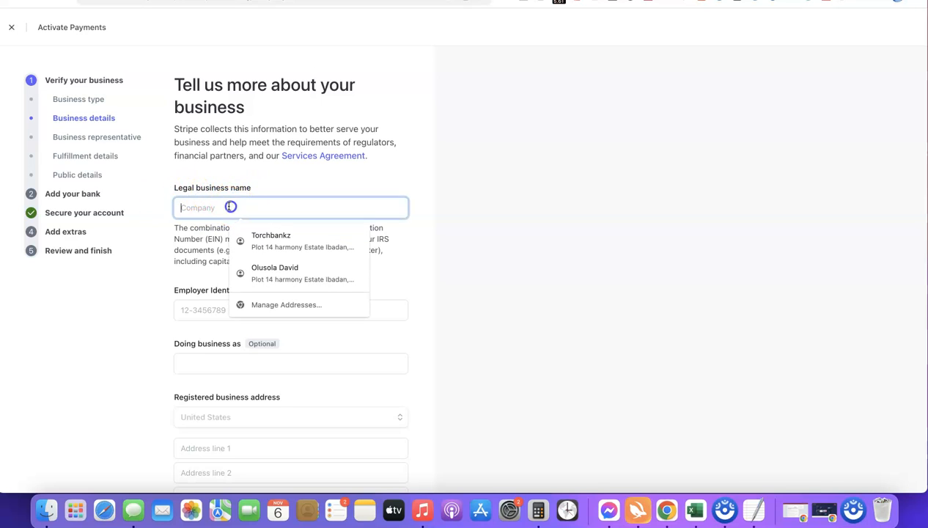
pyautogui.write('Torch Enterprise LLC')
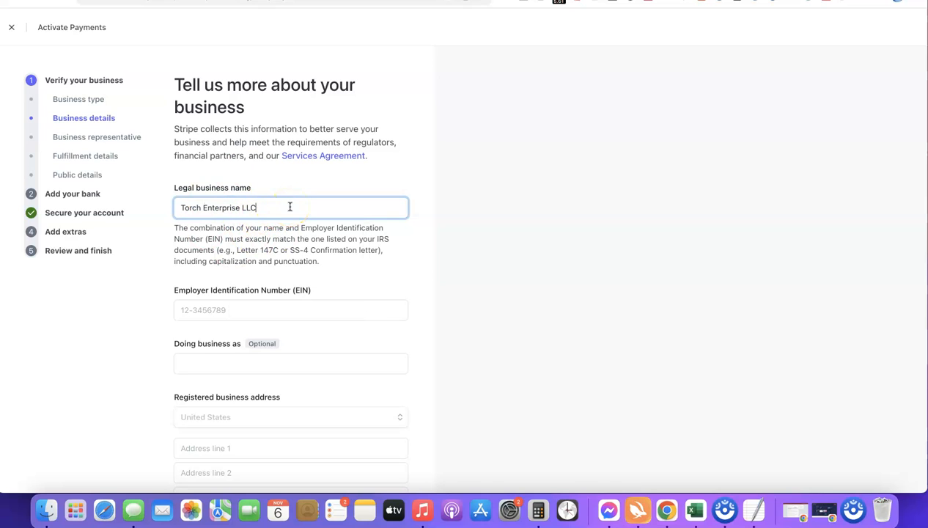
pyautogui.scroll(-2, 253, 300)
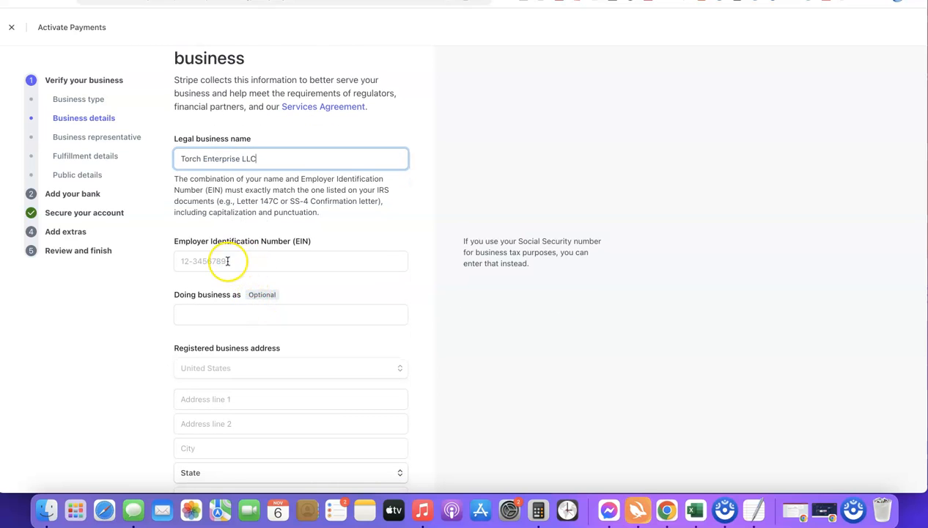
pyautogui.scroll(-1, 238, 255)
pyautogui.click(238, 242)
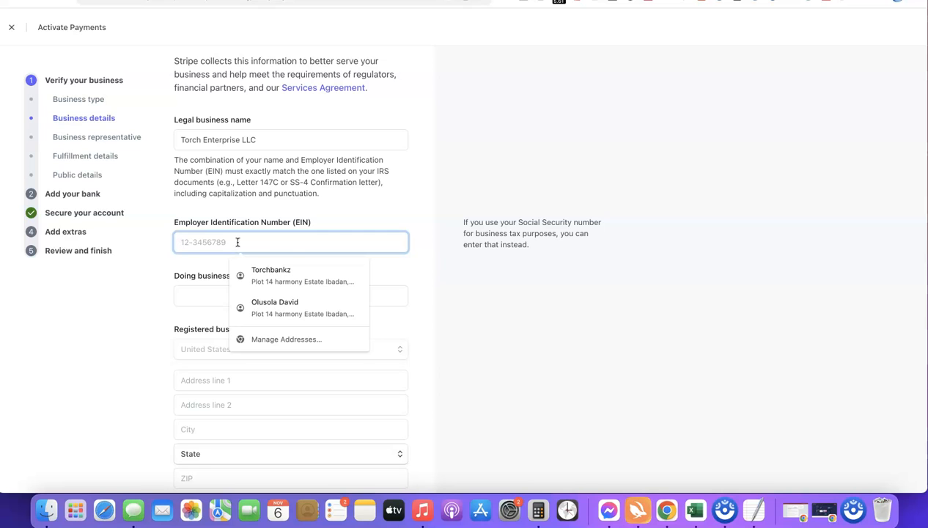
pyautogui.click(170, 262)
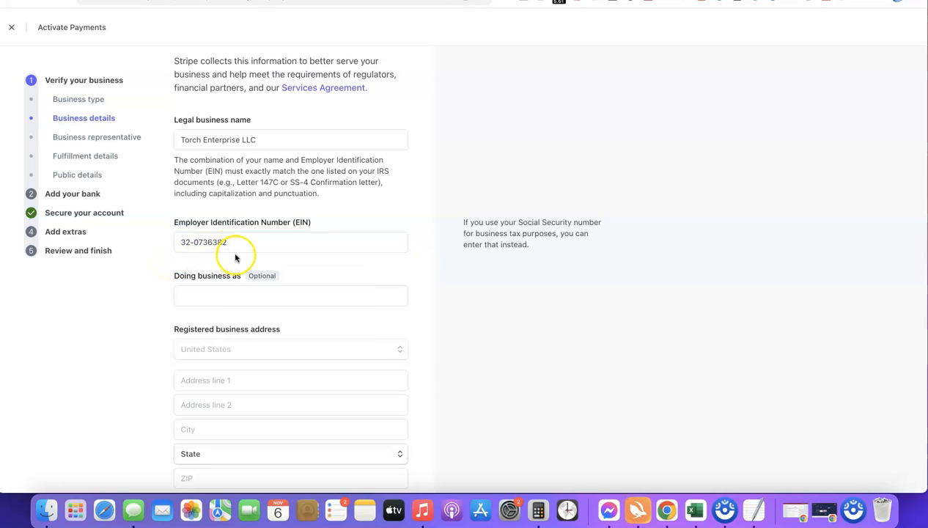
# Fill in the registered business address and choose Other digital goods as the industry.
pyautogui.scroll(-2, 236, 258)
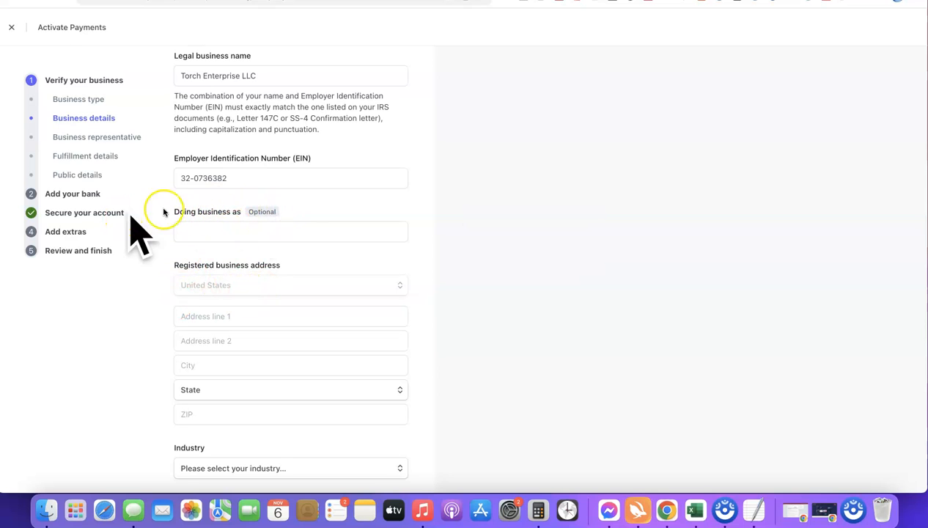
pyautogui.scroll(-2, 286, 182)
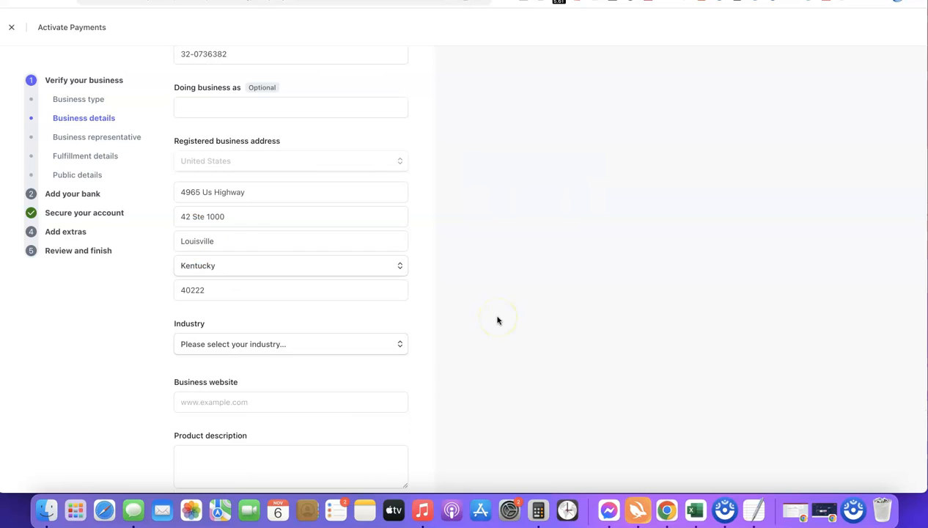
pyautogui.click(461, 286)
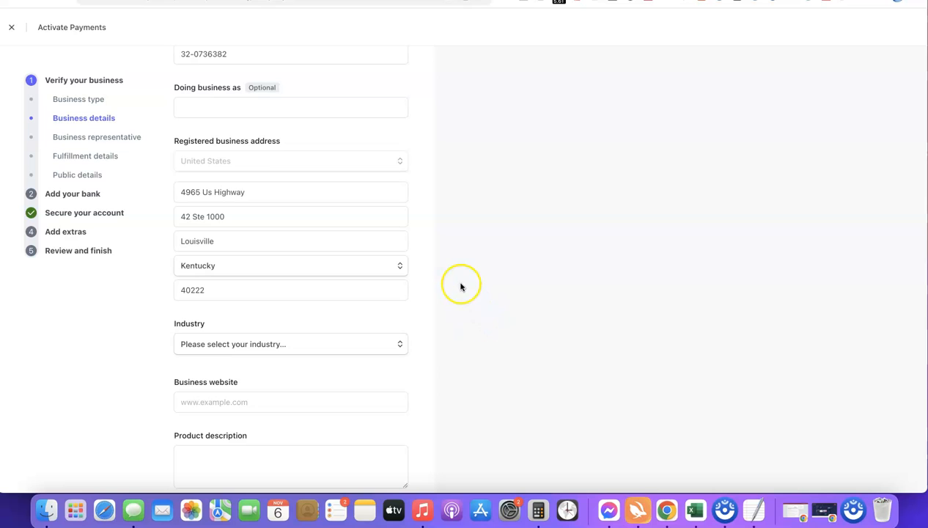
pyautogui.scroll(-3, 440, 278)
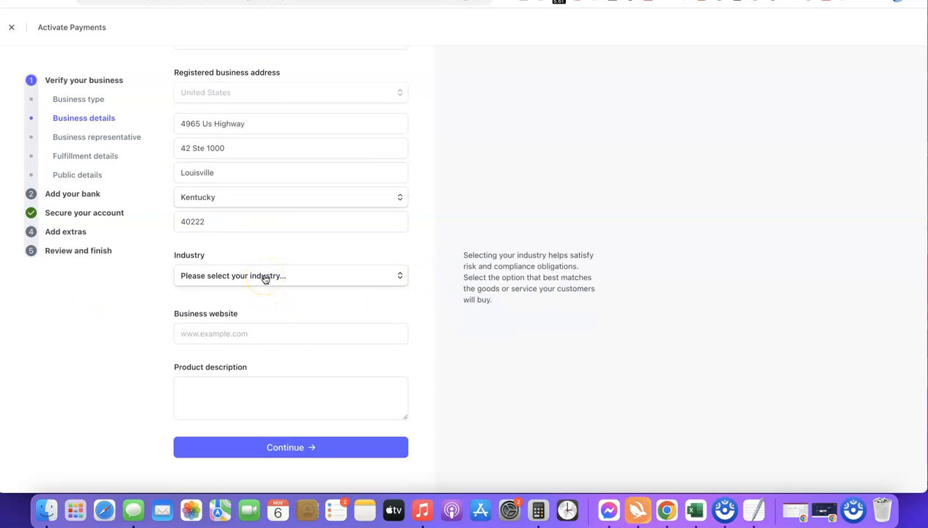
pyautogui.click(265, 278)
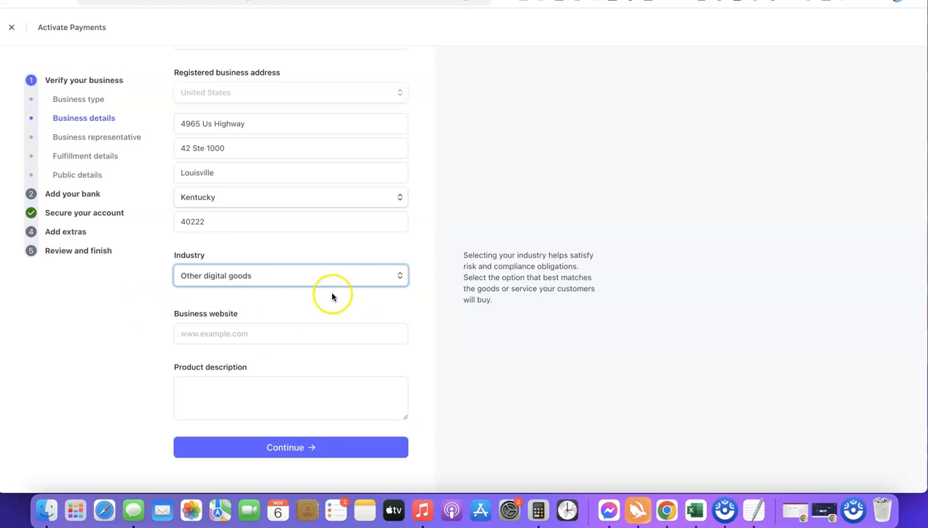
pyautogui.click(399, 300)
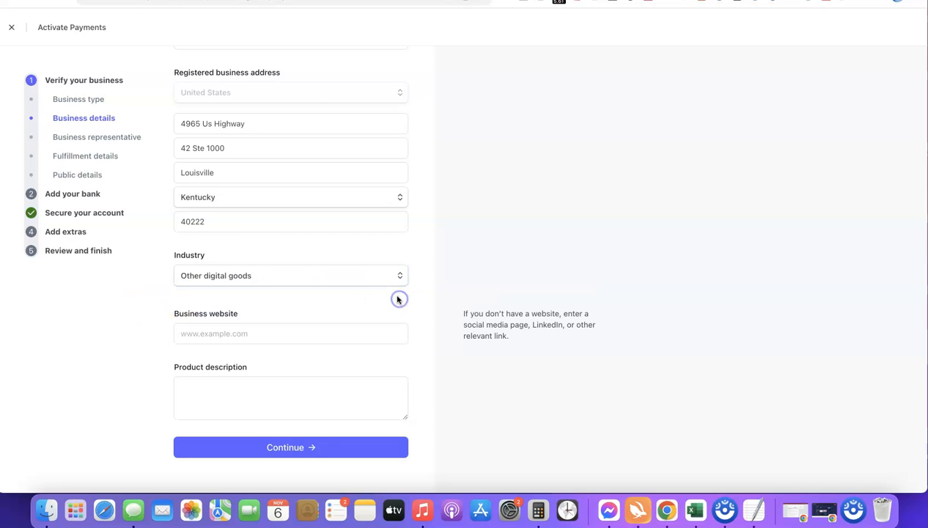
# Submit the business details with website affiliatebloggingblueprint.com and product description "Our product is a digital course training we sell to our site visitors.".
pyautogui.click(277, 335)
pyautogui.write('https://affiliatebloggingblueprint.com/')
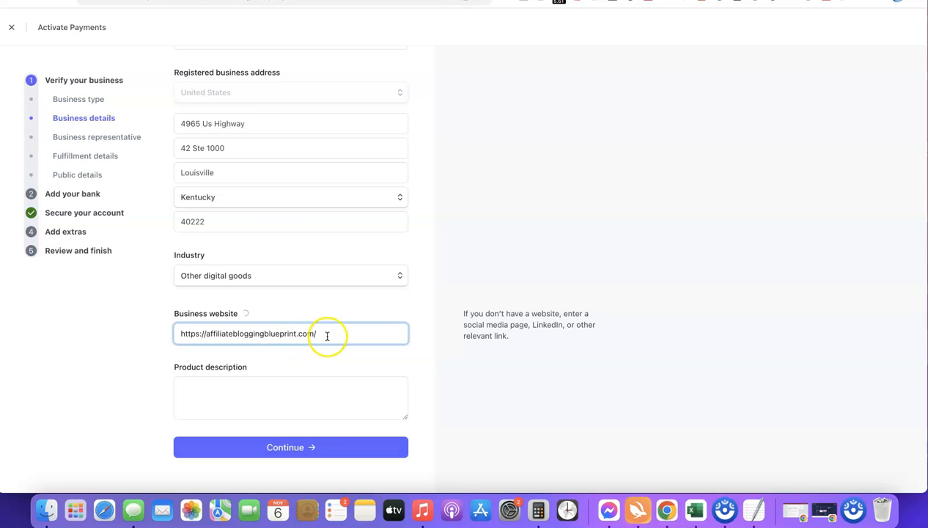
pyautogui.click(104, 342)
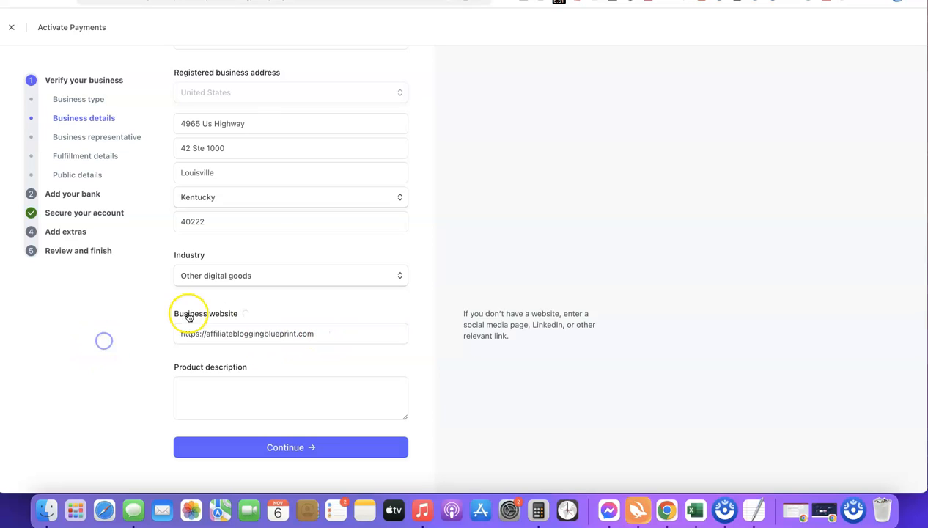
pyautogui.click(232, 381)
pyautogui.write('Our product is a digital course training we sell to our site visitors.')
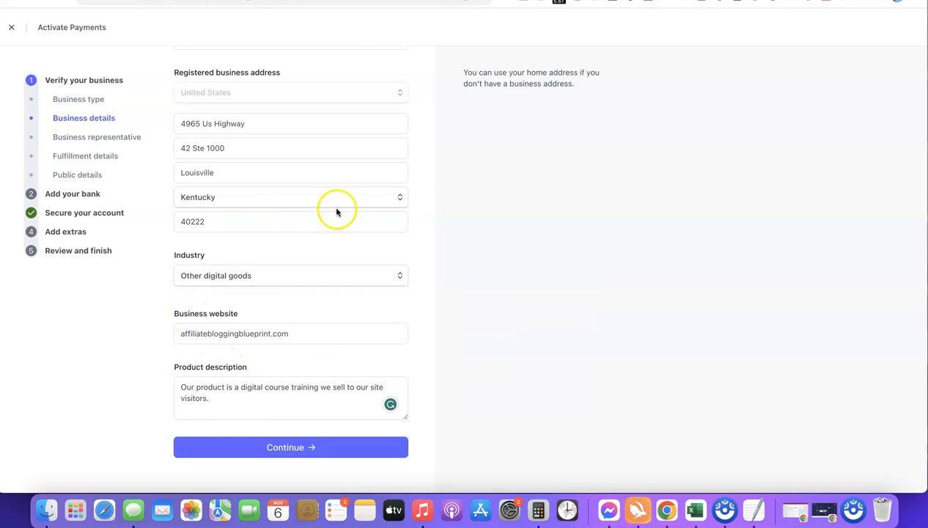
pyautogui.click(277, 449)
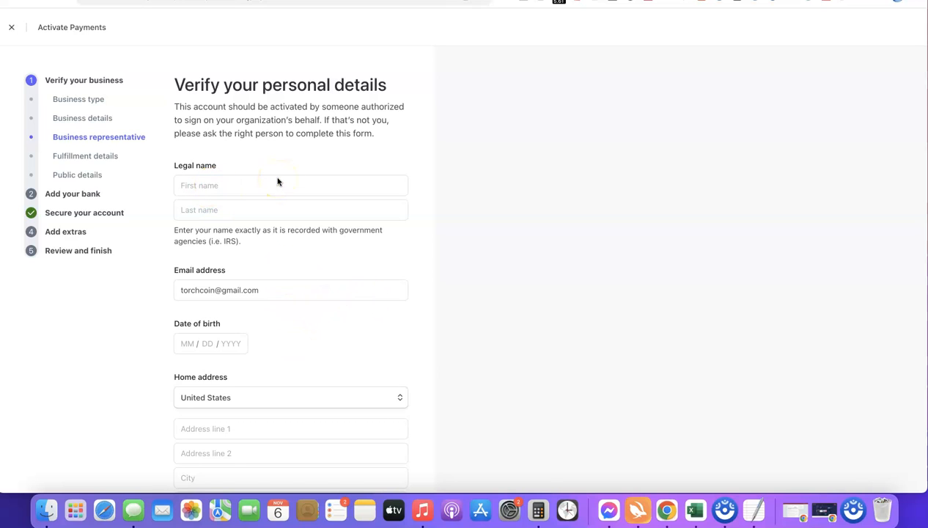
# Examine the personal details form for the business representative, including the country choices for the home address.
pyautogui.scroll(-1, 255, 338)
pyautogui.scroll(-1, 254, 338)
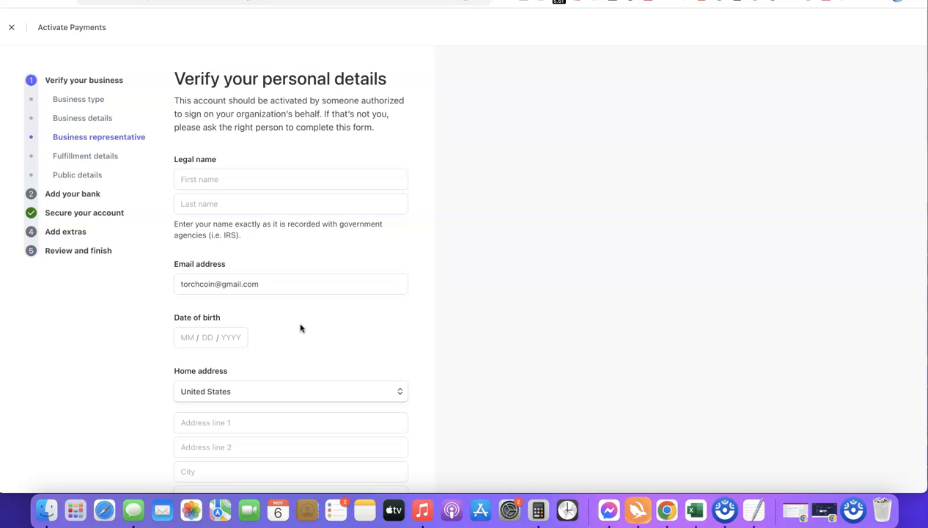
pyautogui.scroll(-5, 308, 340)
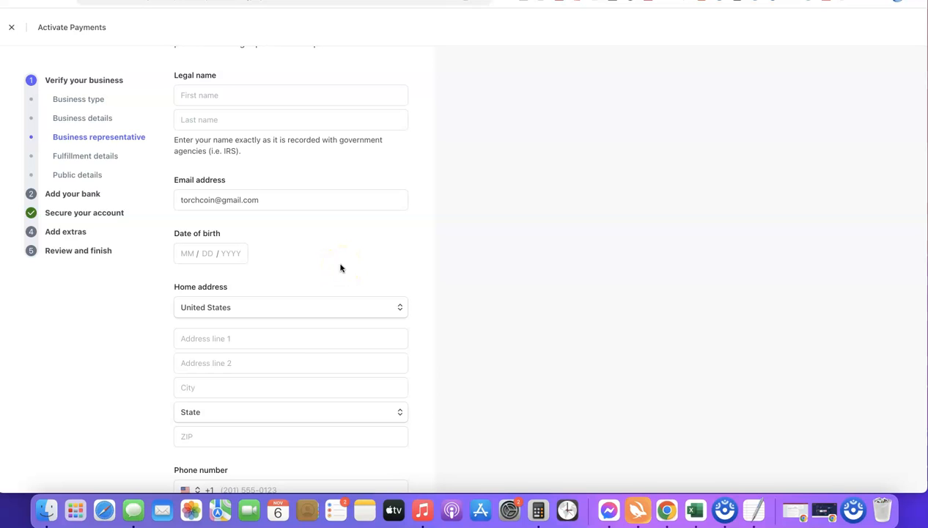
pyautogui.click(397, 309)
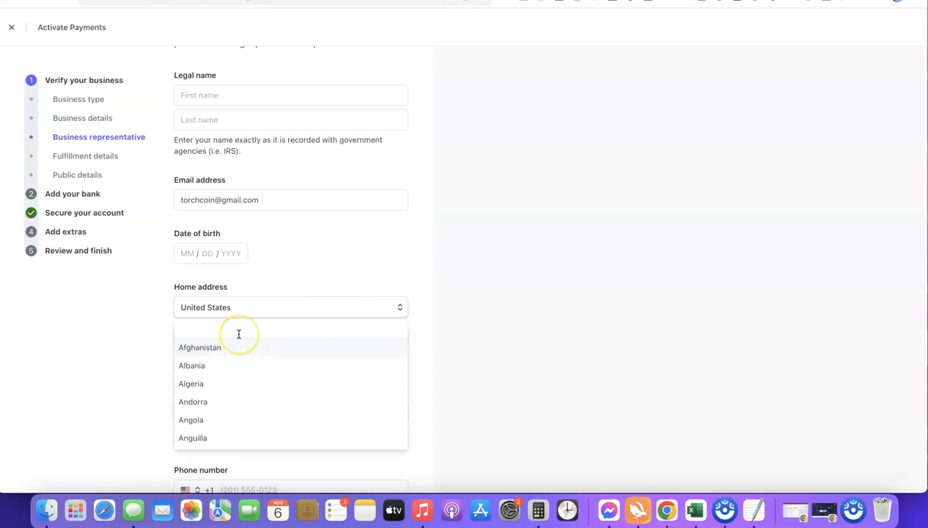
pyautogui.click(286, 302)
pyautogui.scroll(-1, 274, 301)
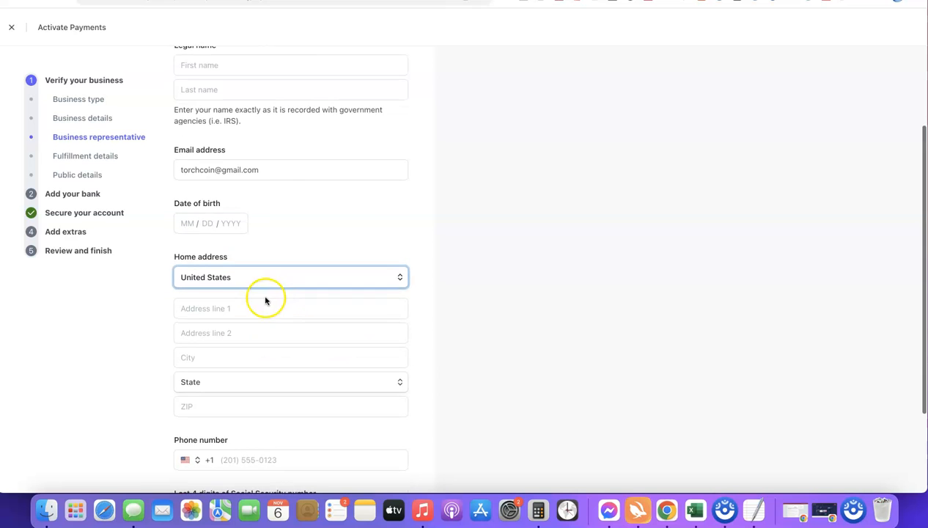
pyautogui.scroll(-2, 307, 323)
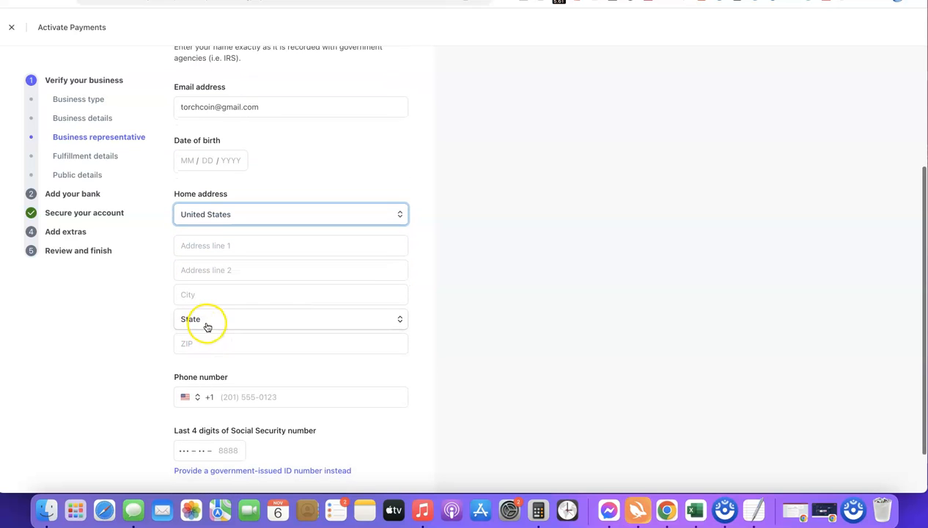
pyautogui.scroll(-1, 296, 335)
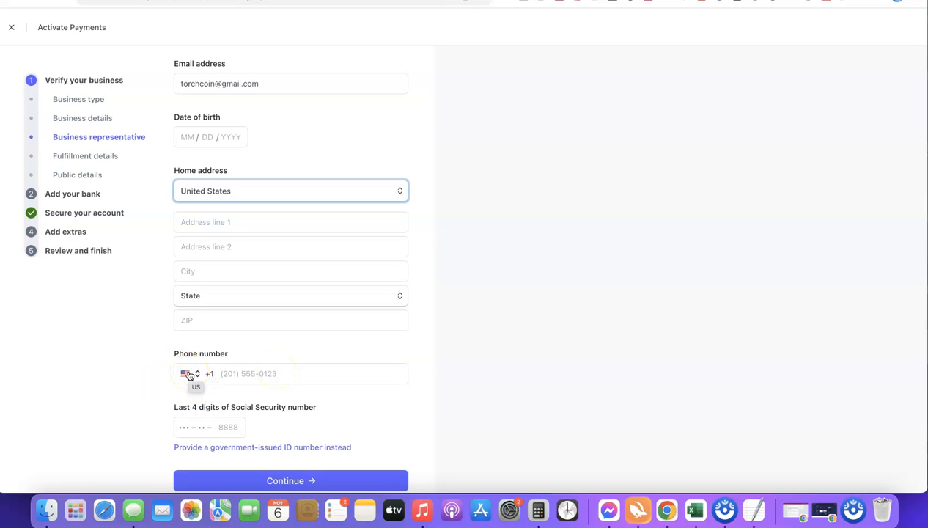
# Inspect the phone number's country selector and the identity number options at the end of the personal details form.
pyautogui.click(161, 374)
pyautogui.click(207, 389)
pyautogui.click(185, 374)
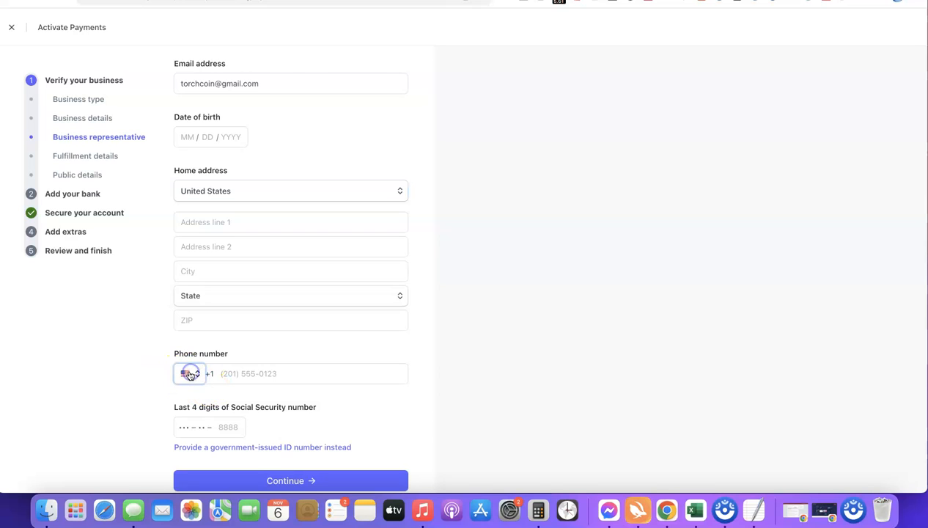
pyautogui.click(427, 381)
pyautogui.scroll(-1, 380, 369)
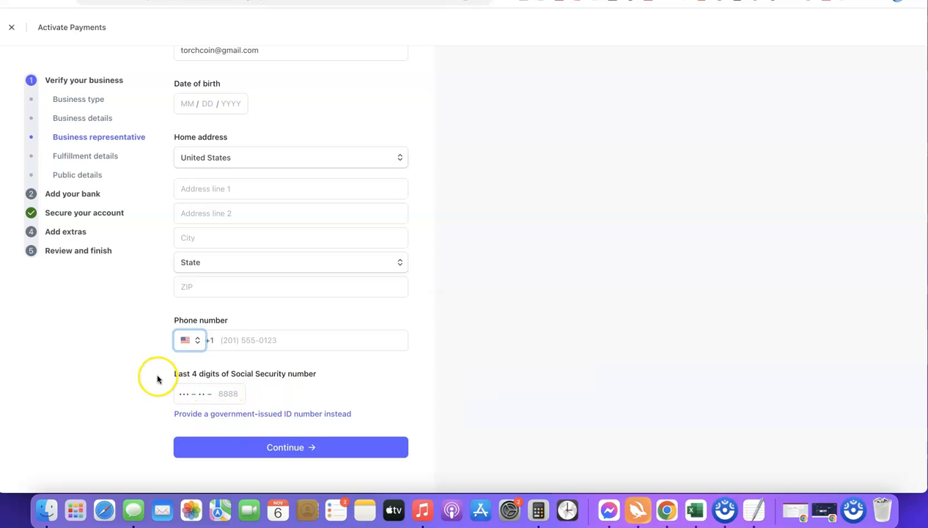
pyautogui.scroll(5, 157, 379)
pyautogui.scroll(-2, 158, 379)
pyautogui.scroll(-3, 158, 379)
pyautogui.hscroll(4, 158, 379)
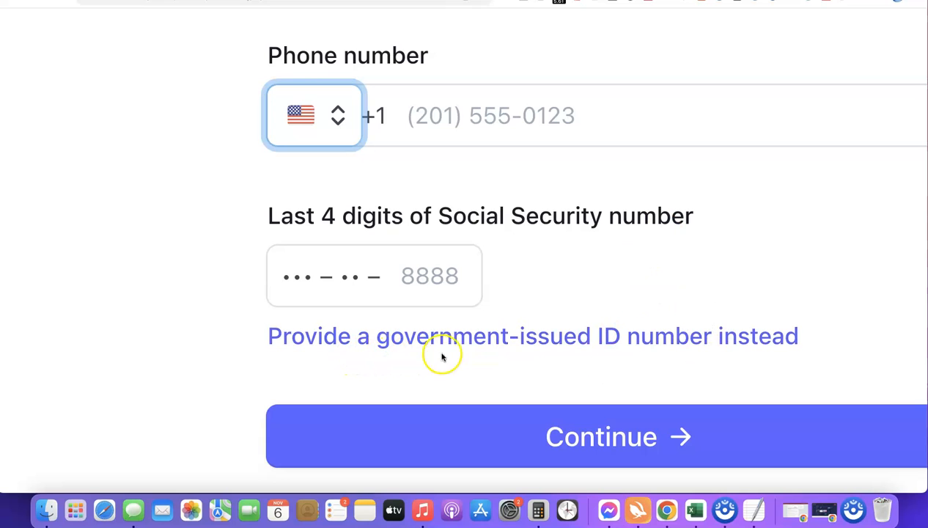
# Switch identity verification to a government-issued ID number and set its country to NG for the National Identity Number.
pyautogui.click(784, 346)
pyautogui.scroll(-5, 732, 301)
pyautogui.click(269, 415)
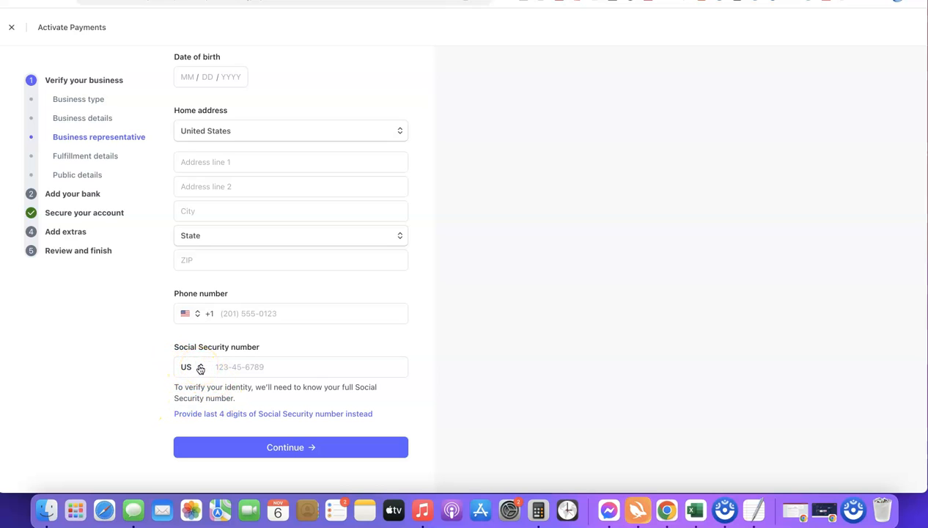
pyautogui.click(198, 367)
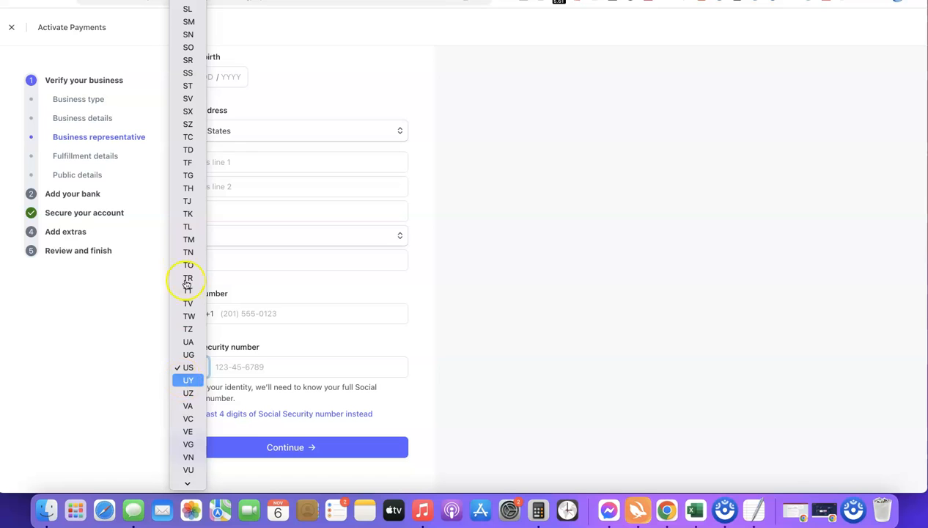
pyautogui.scroll(-2, 188, 203)
pyautogui.scroll(-1, 189, 206)
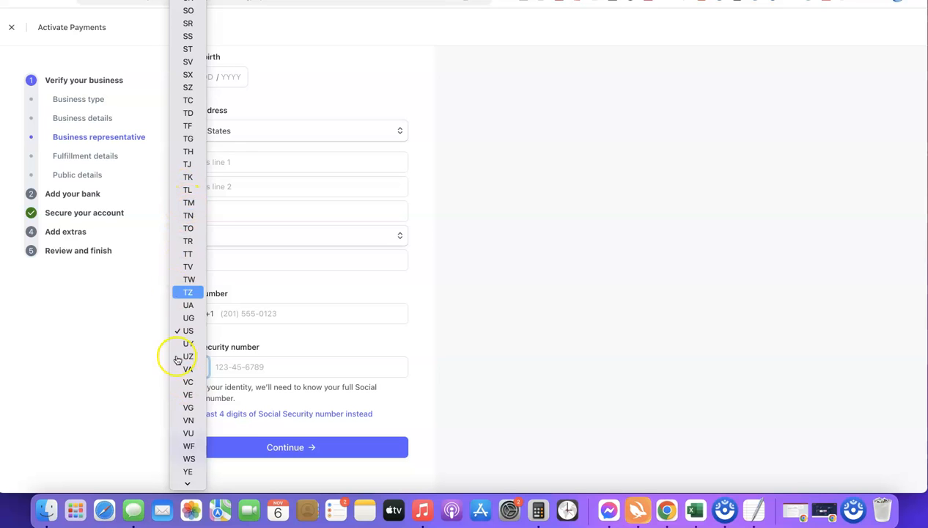
pyautogui.click(418, 366)
pyautogui.click(196, 375)
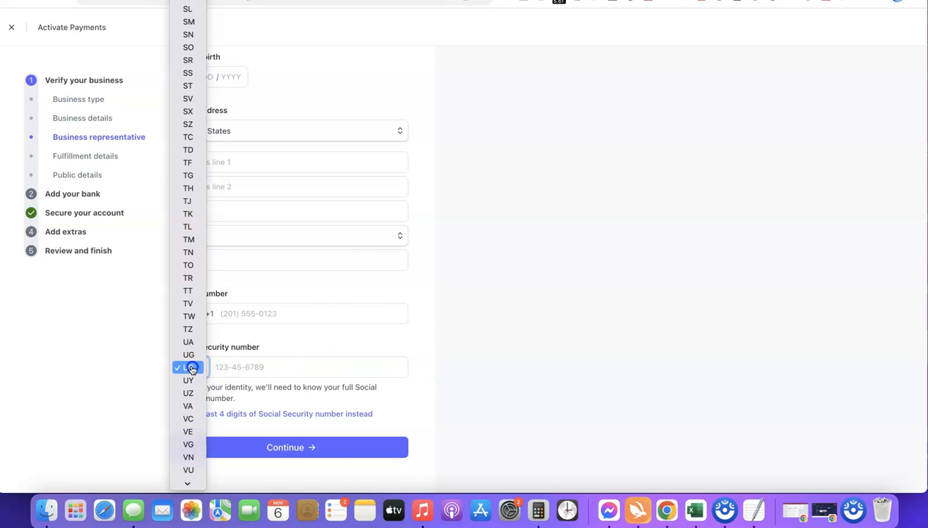
pyautogui.scroll(-2, 190, 342)
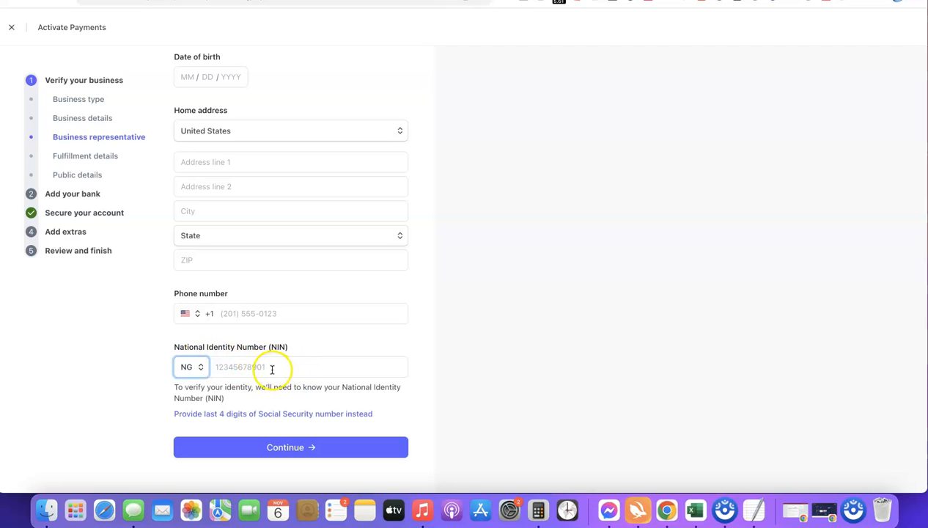
# Set the representative's phone number country code to Nigeria (+234) and submit the completed personal details.
pyautogui.click(185, 314)
pyautogui.click(196, 336)
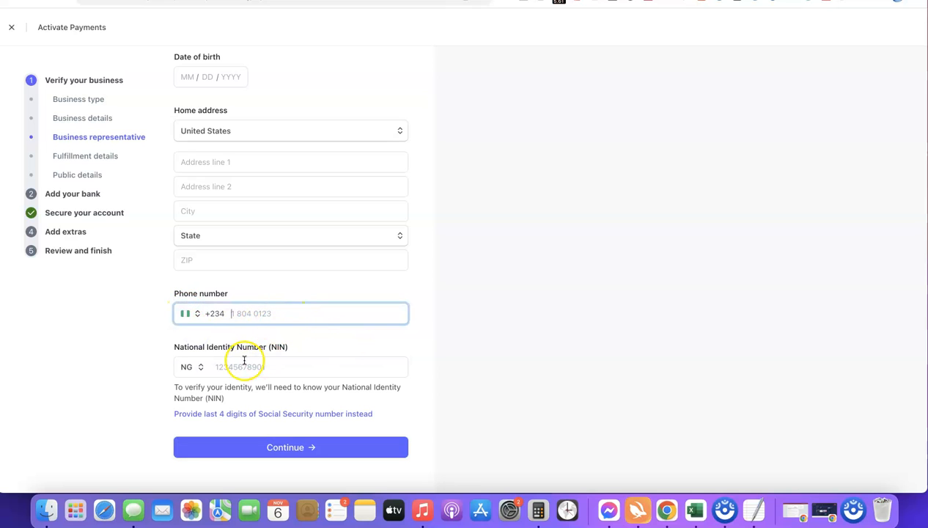
pyautogui.scroll(3, 329, 217)
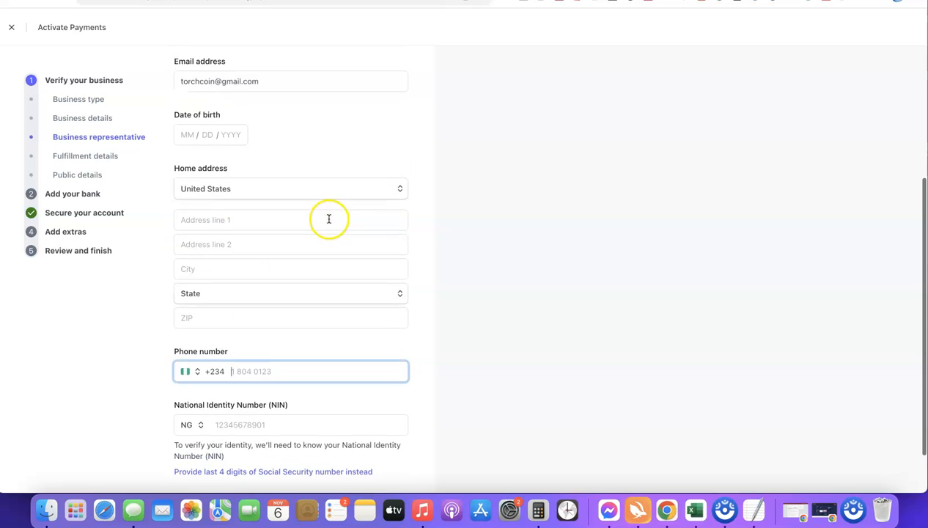
pyautogui.scroll(-3, 329, 218)
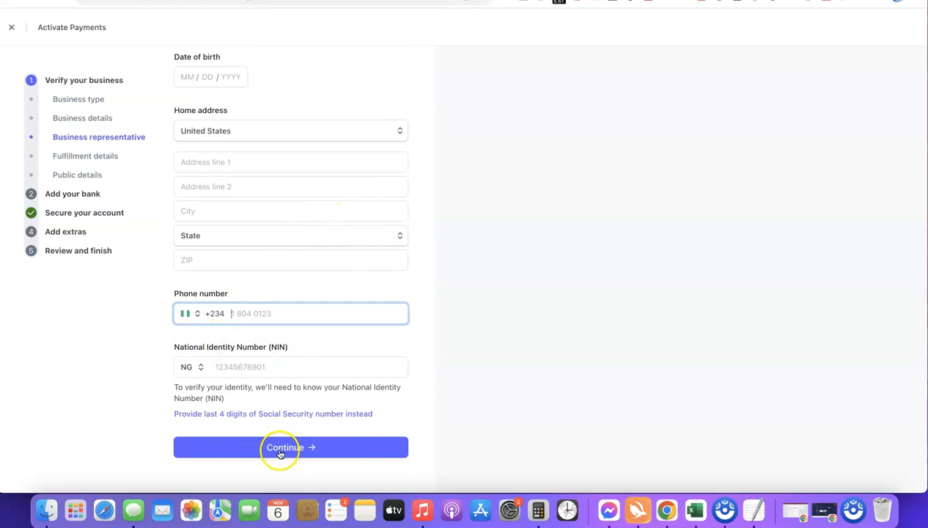
pyautogui.scroll(3, 305, 346)
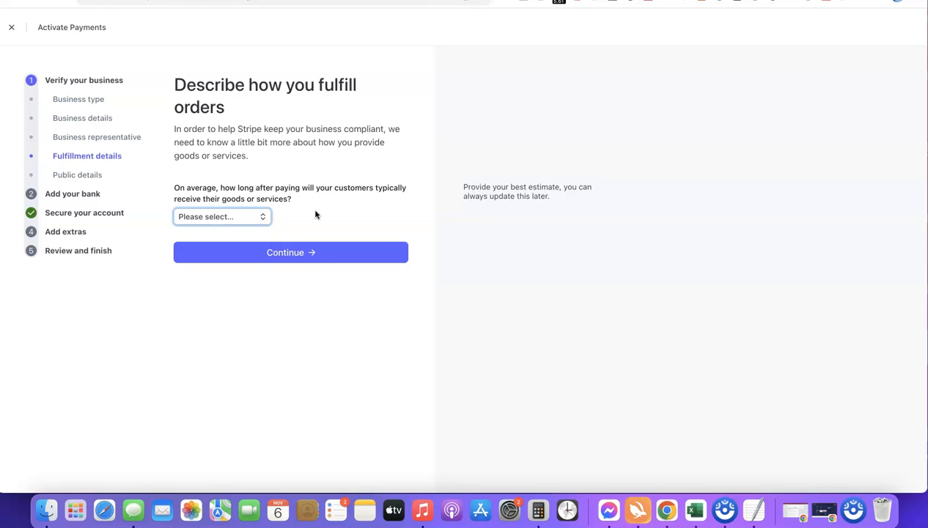
# Set the average time until customers receive their goods to Within one day and submit the fulfillment details.
pyautogui.click(242, 220)
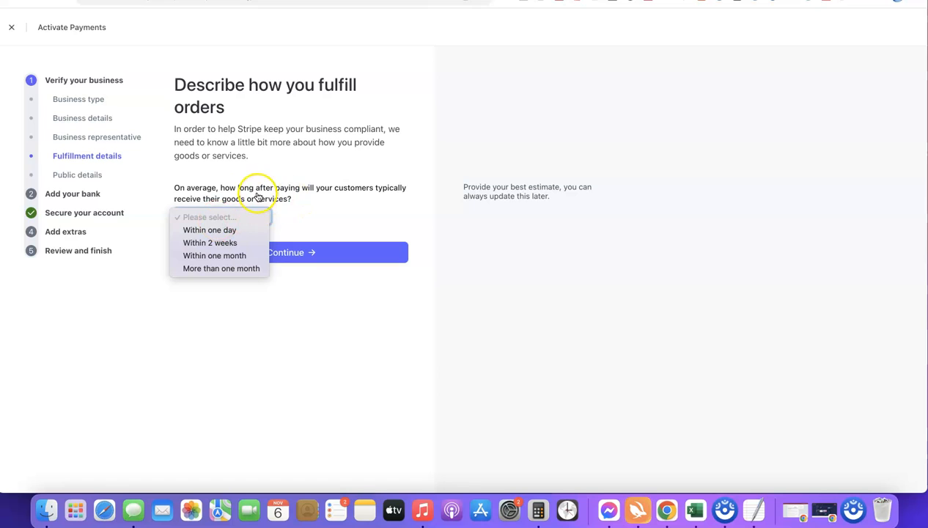
pyautogui.click(224, 246)
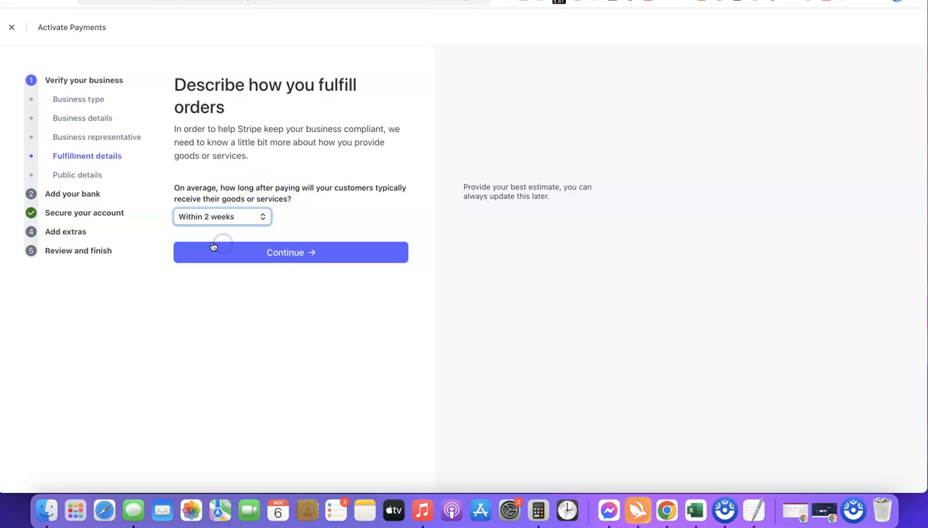
pyautogui.click(238, 217)
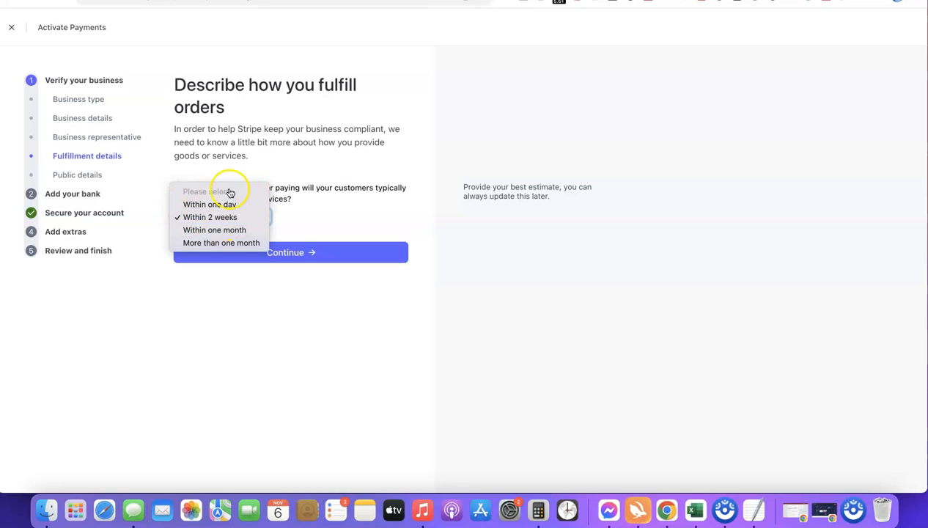
pyautogui.click(208, 205)
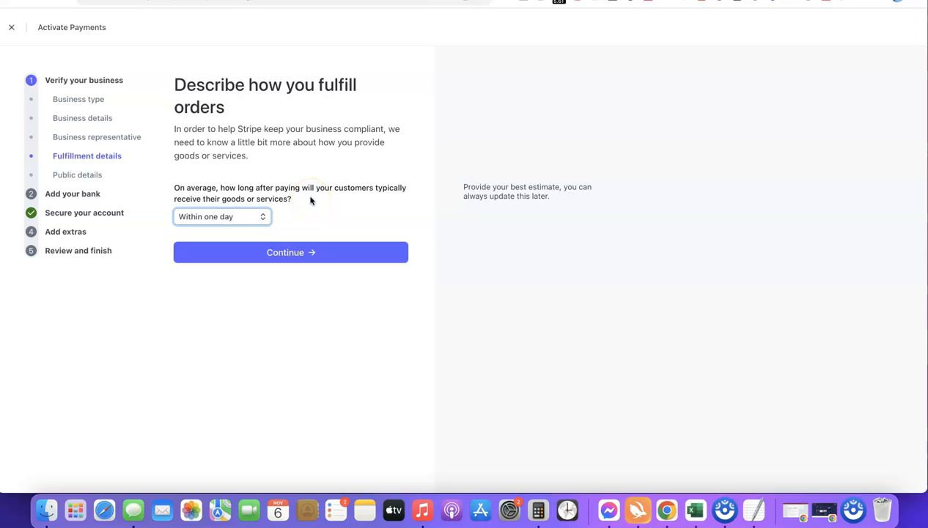
pyautogui.click(288, 253)
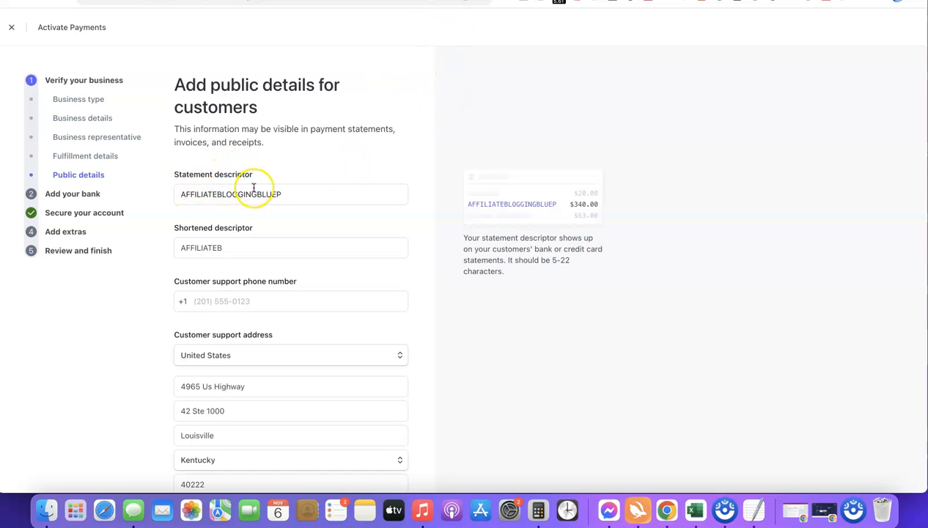
# Review the statement descriptors and customer support contact details, and submit the public details for customers.
pyautogui.click(486, 205)
pyautogui.click(253, 253)
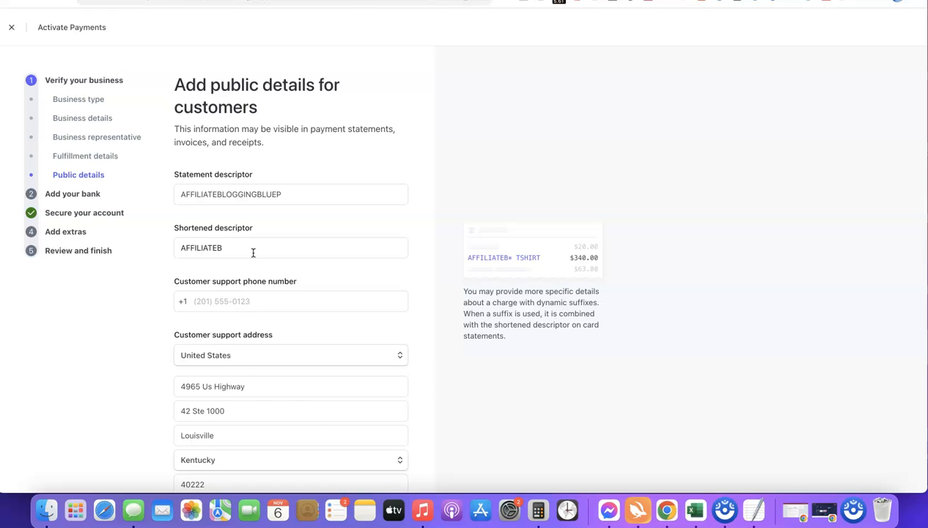
pyautogui.click(200, 261)
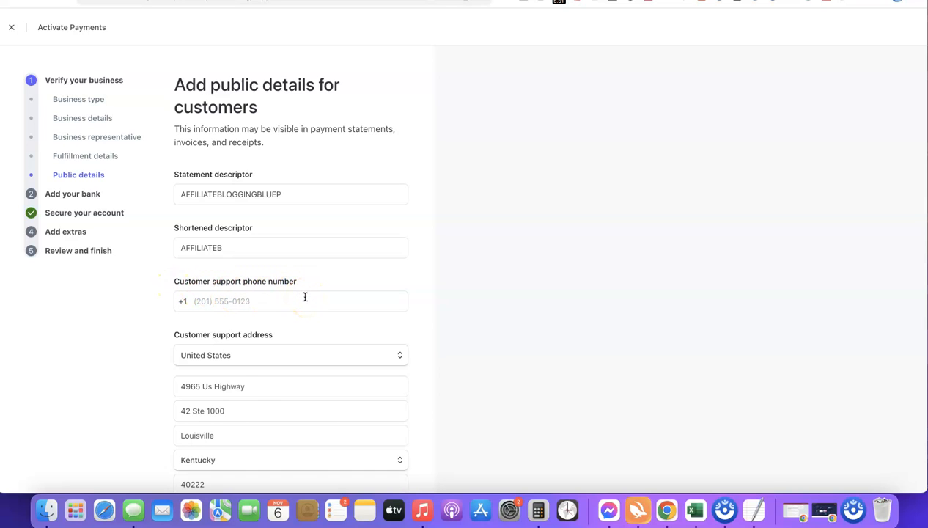
pyautogui.scroll(-2, 230, 203)
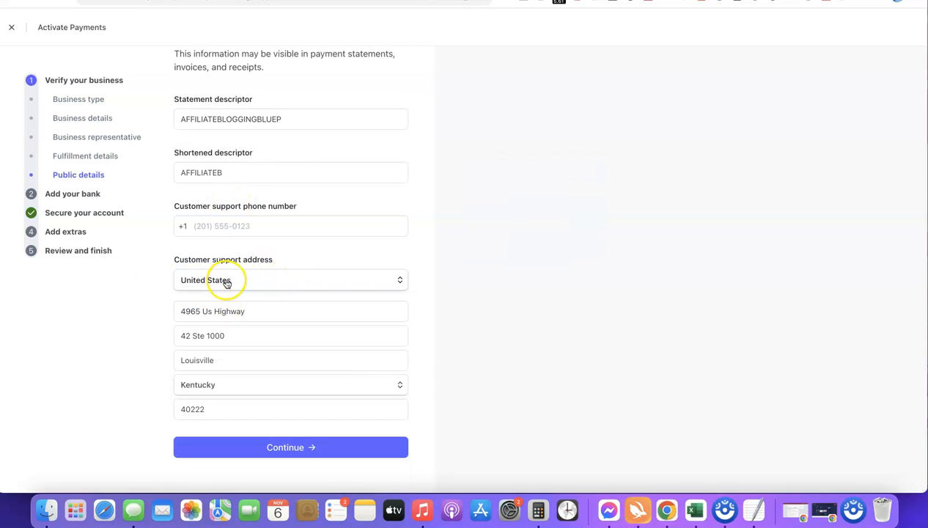
pyautogui.scroll(2, 244, 291)
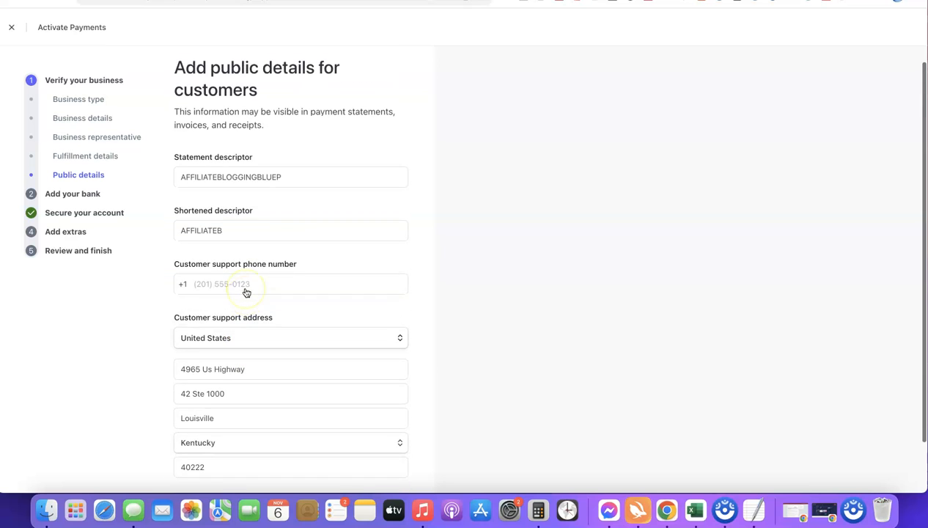
pyautogui.moveTo(306, 191)
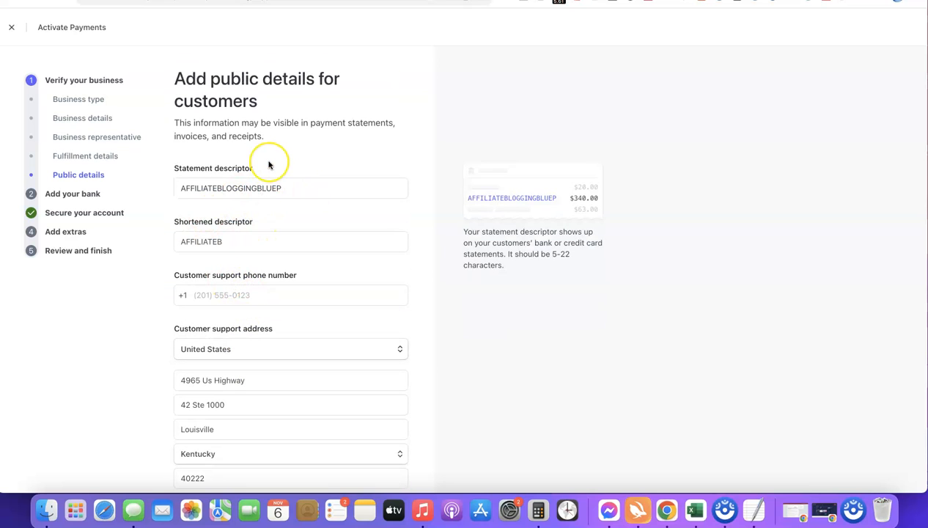
pyautogui.scroll(-2, 268, 165)
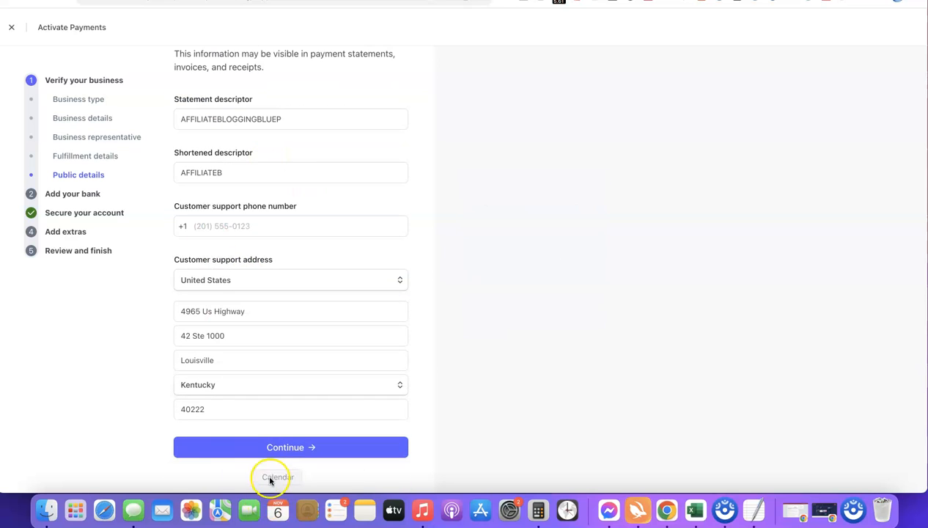
pyautogui.click(238, 441)
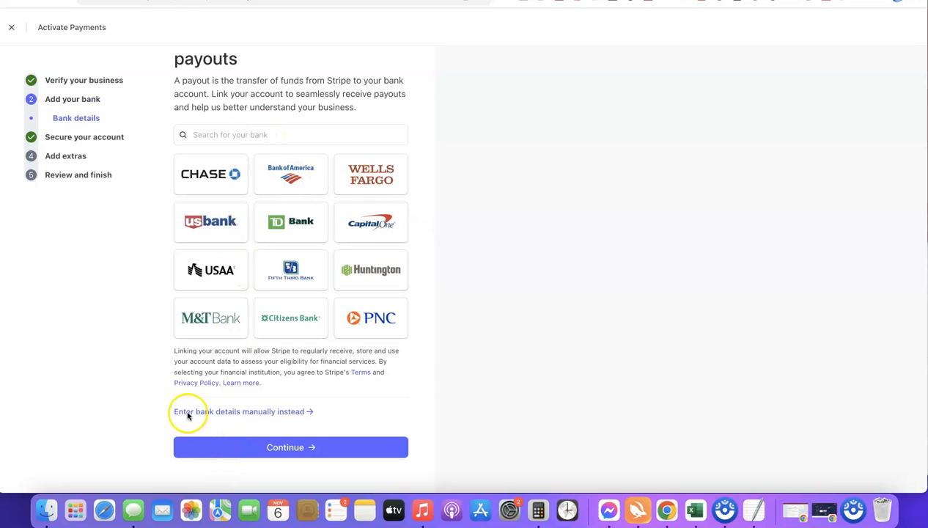
# Enter the payout bank's routing number and account number manually, save the bank account and continue past the bank details.
pyautogui.click(269, 413)
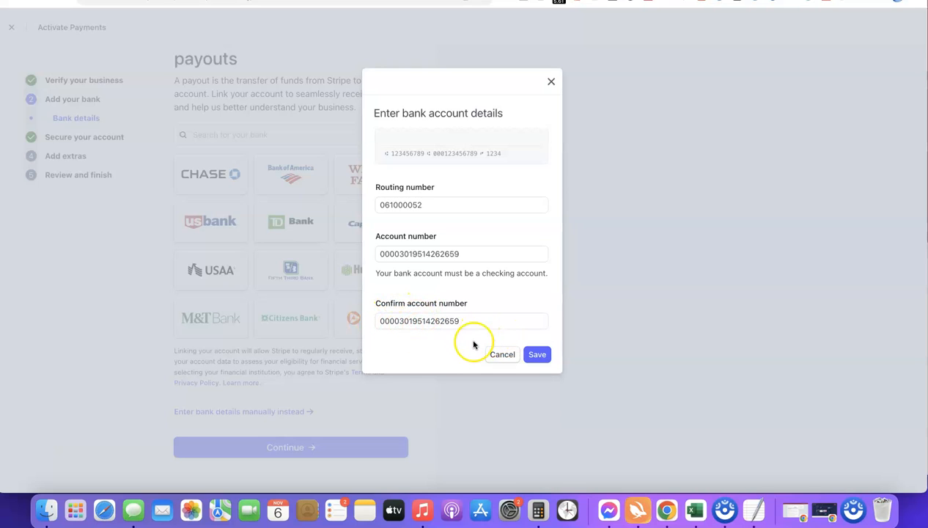
pyautogui.click(538, 355)
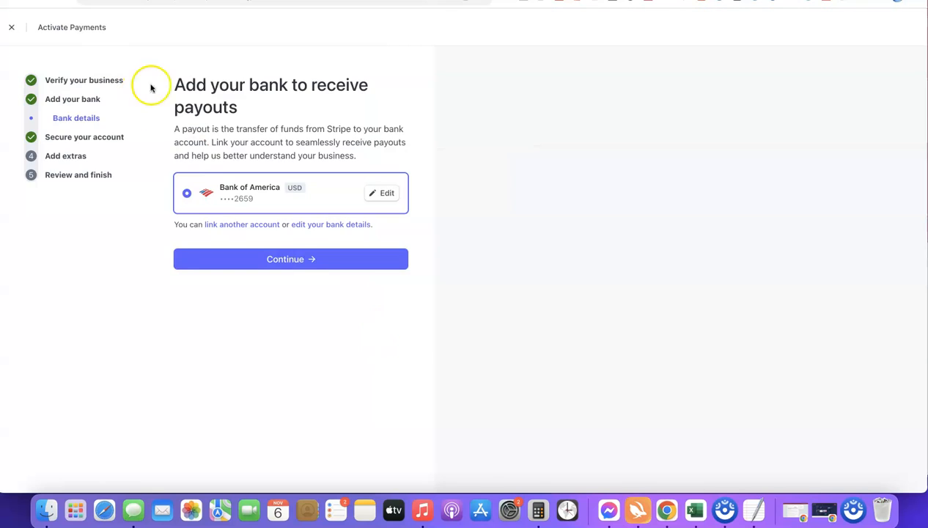
pyautogui.click(283, 259)
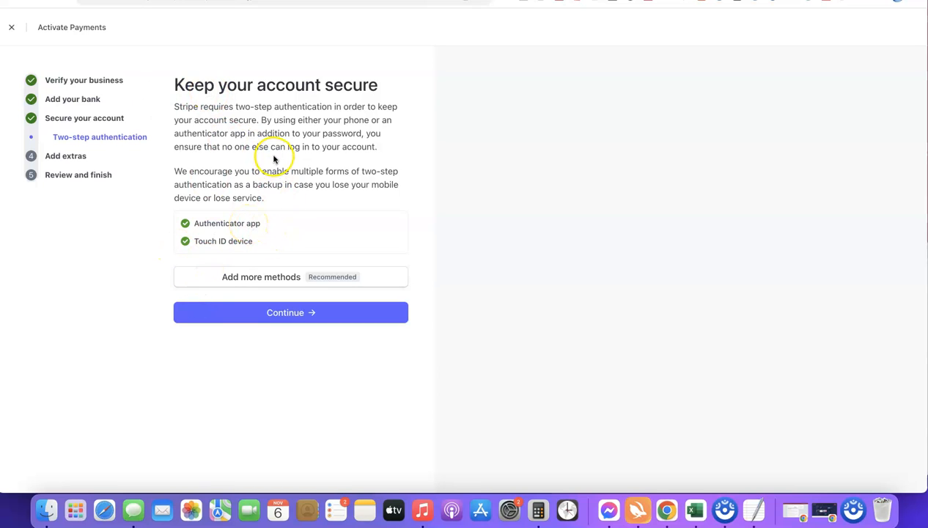
# Continue past two-step authentication, and skip both optional extras, automatic tax calculation and climate contributions.
pyautogui.click(293, 314)
pyautogui.scroll(-1, 322, 152)
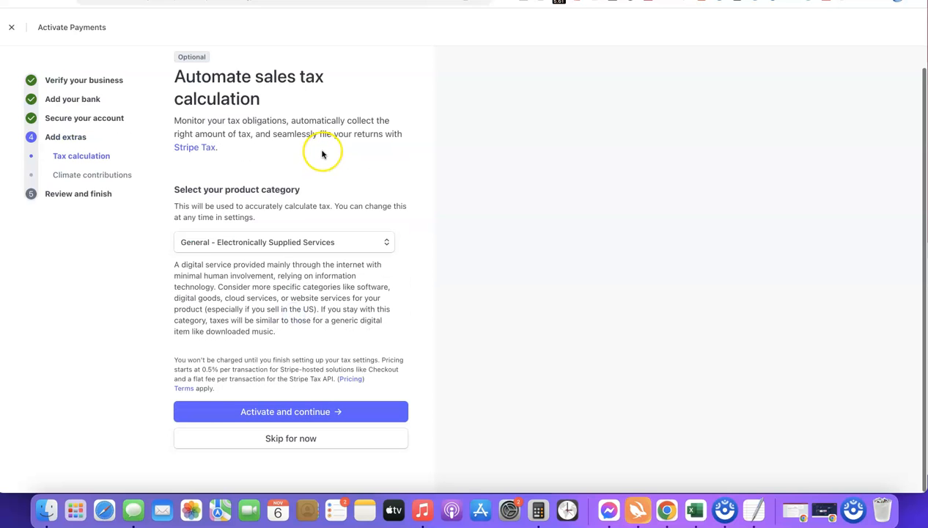
pyautogui.click(291, 440)
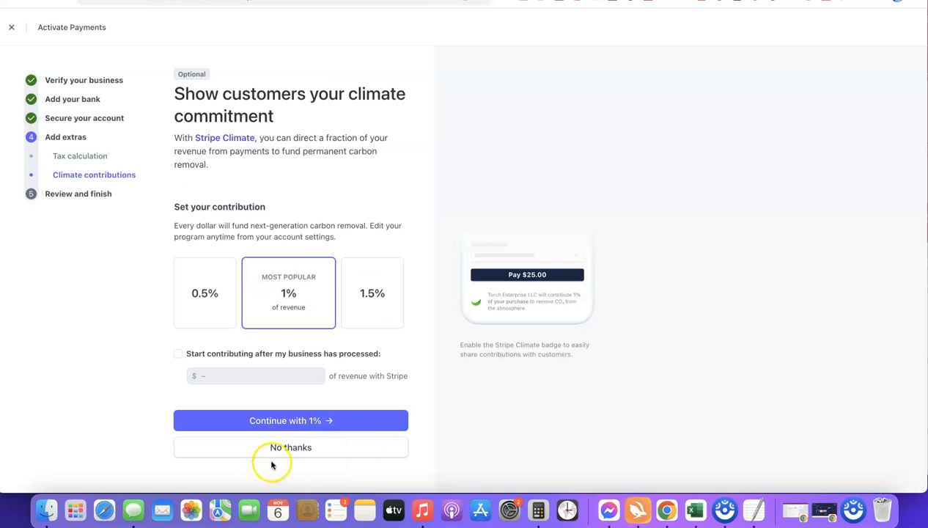
pyautogui.click(300, 450)
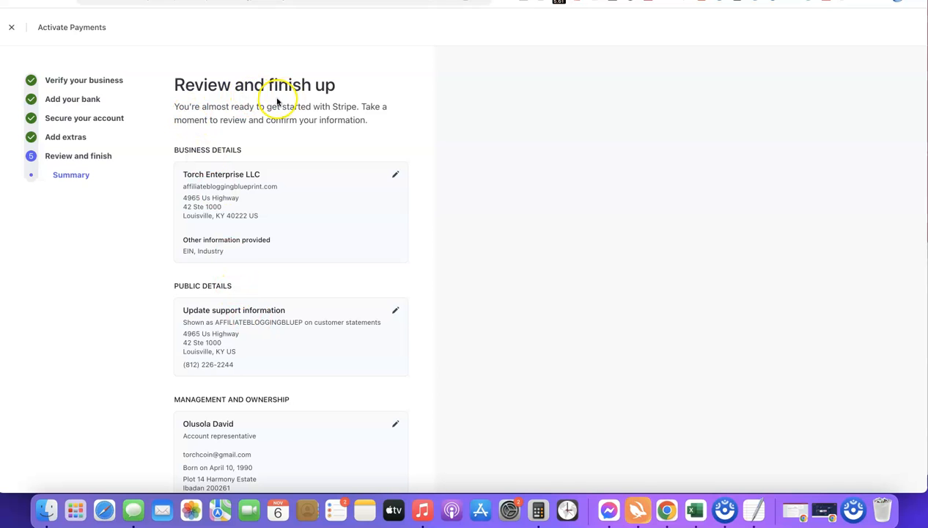
# Review the activation summary, then agree to the Stripe Services Agreement and submit the application.
pyautogui.scroll(-4, 260, 75)
pyautogui.scroll(2, 250, 77)
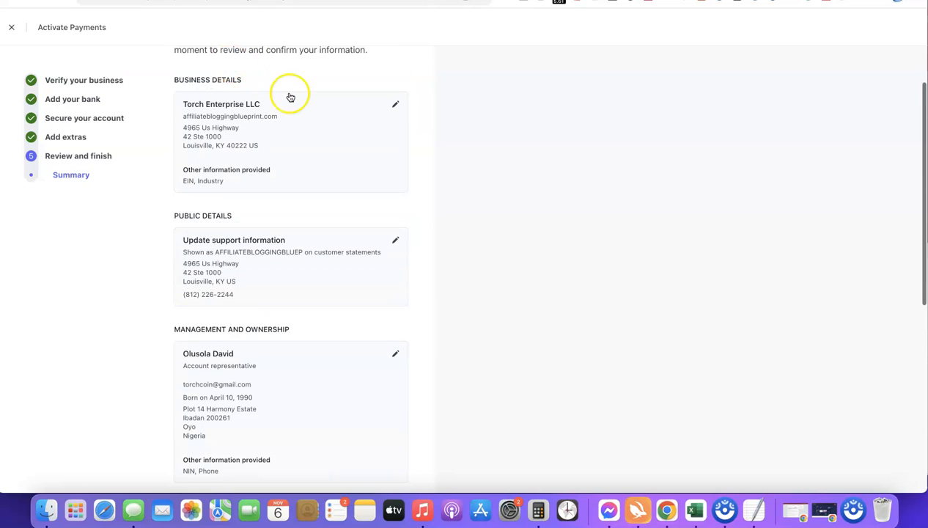
pyautogui.scroll(-3, 289, 97)
pyautogui.scroll(-2, 290, 97)
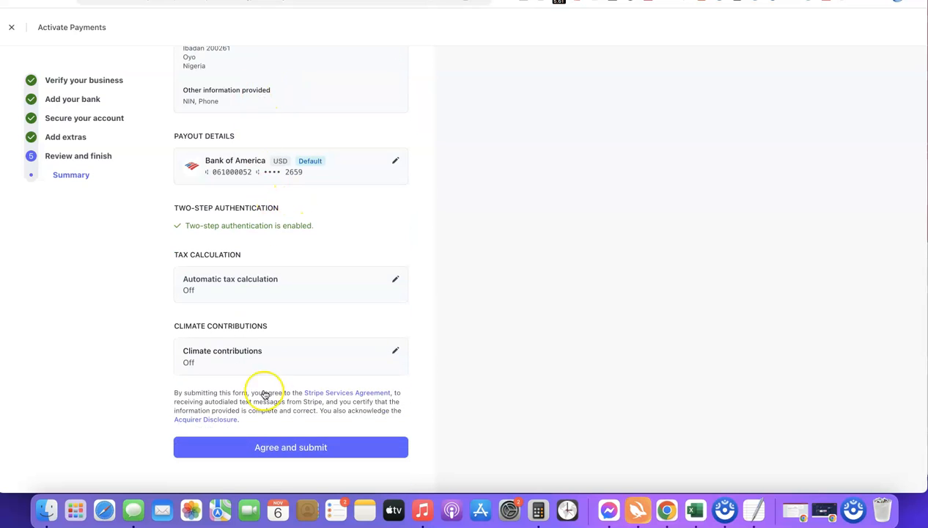
pyautogui.click(282, 447)
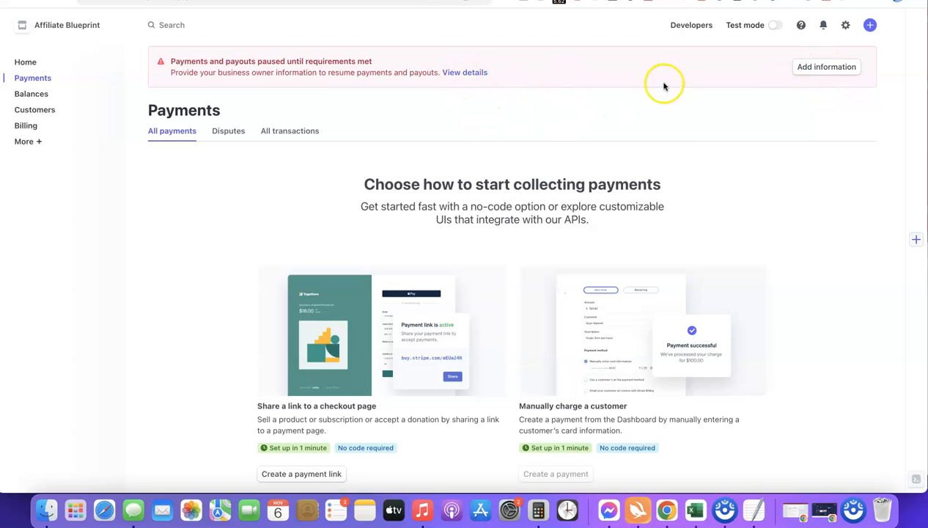
# Open the account's outstanding requirements and start updating the account representative's missing information under Management and Ownership.
pyautogui.click(807, 68)
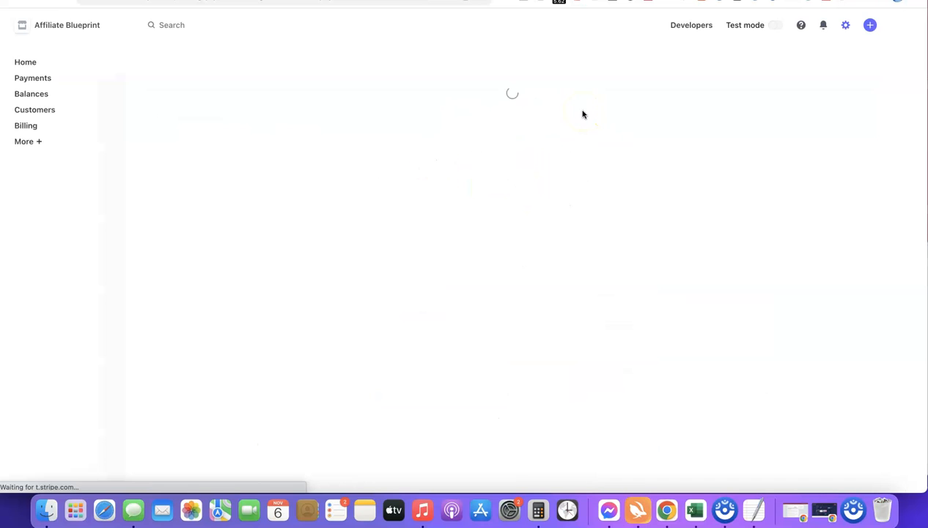
pyautogui.scroll(-2, 472, 129)
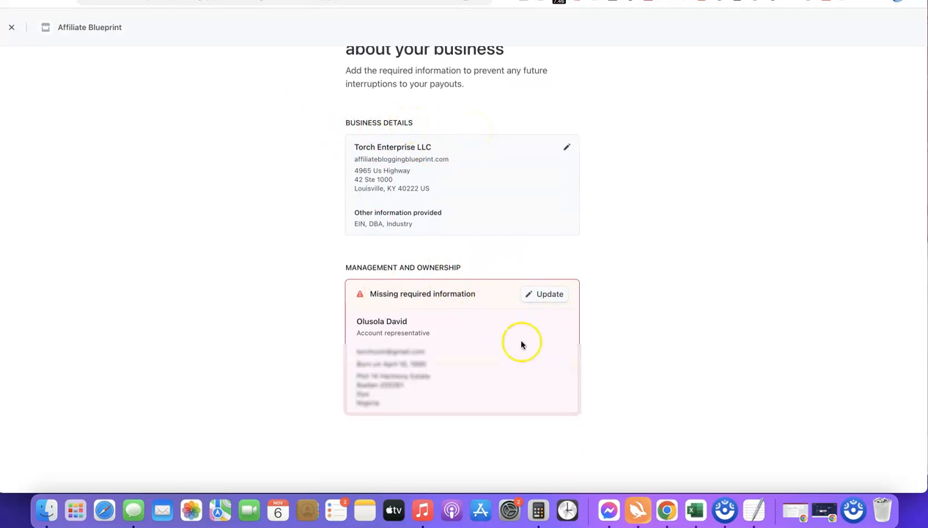
pyautogui.scroll(-2, 681, 268)
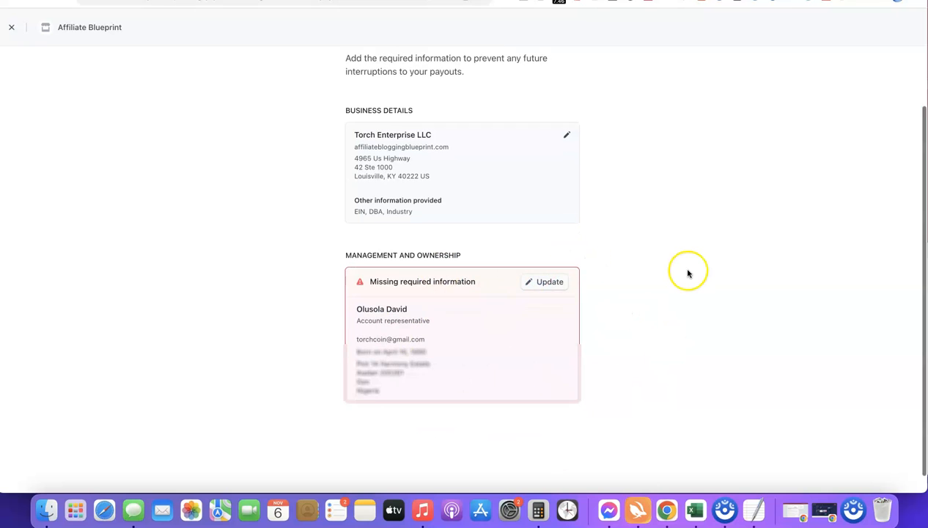
pyautogui.click(547, 272)
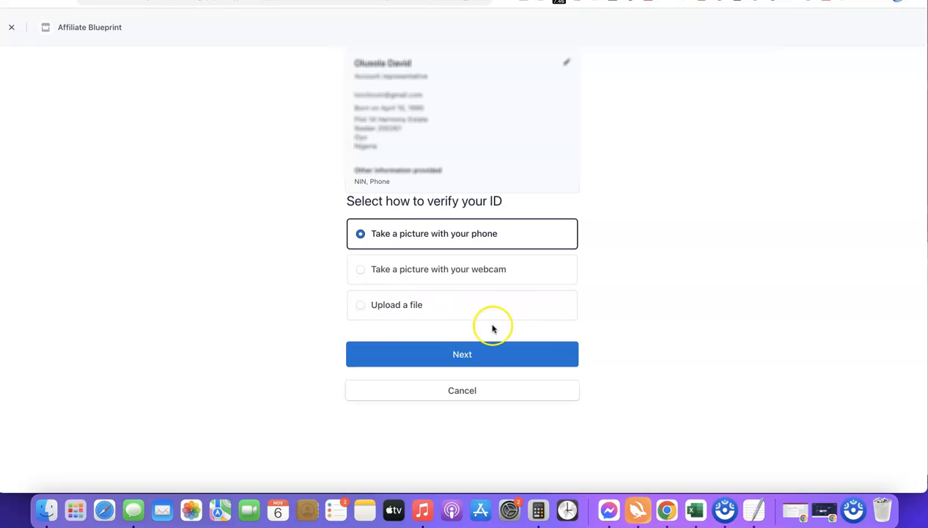
# Choose to verify the representative's ID by uploading a file of a driver's license, and accept the identity verification terms.
pyautogui.click(366, 305)
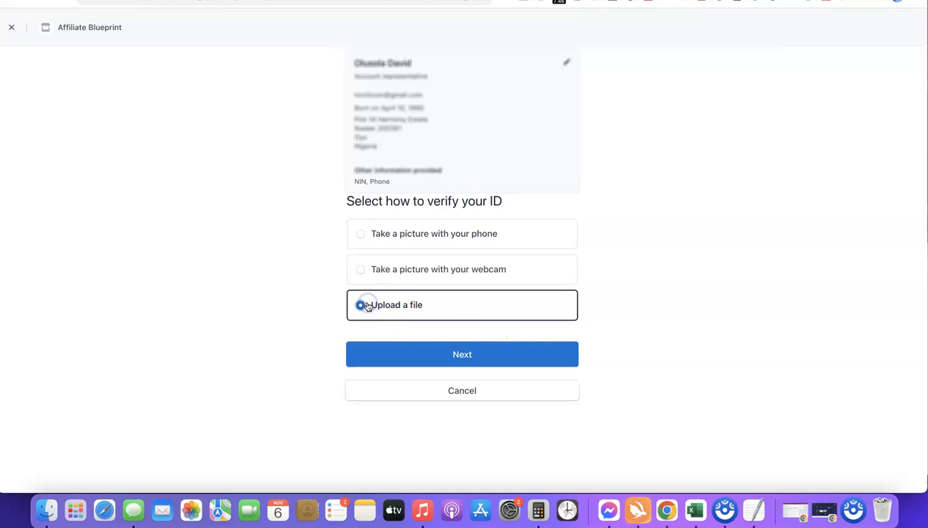
pyautogui.click(455, 358)
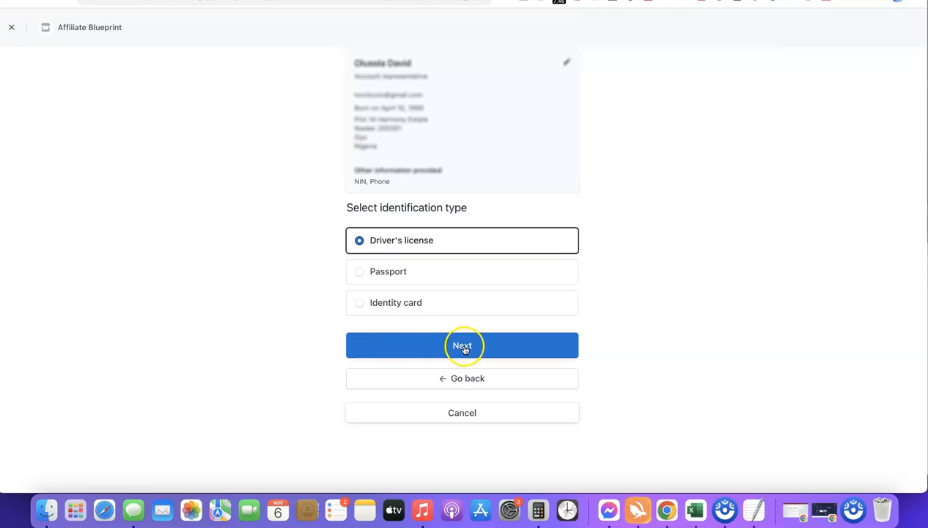
pyautogui.click(462, 349)
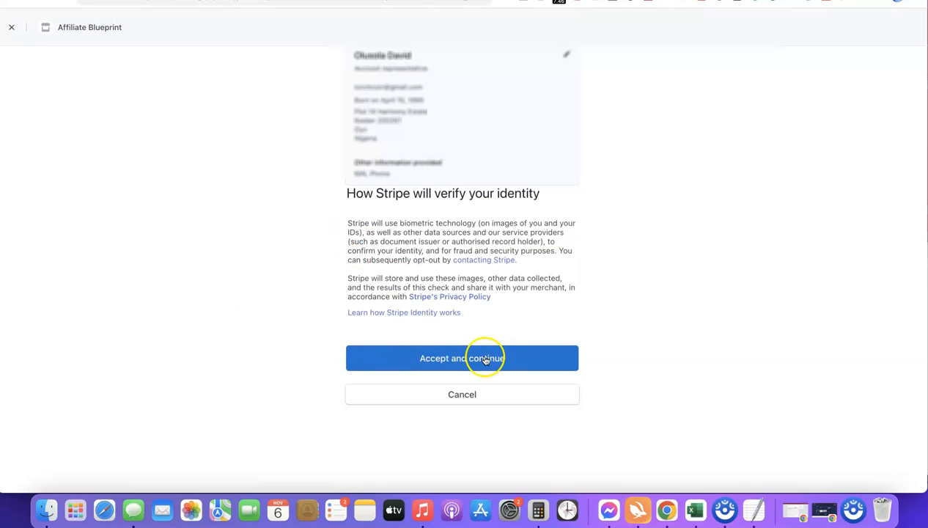
pyautogui.click(454, 359)
# Upload the Drivers License image as the front of the identity document and confirm it.
pyautogui.click(383, 188)
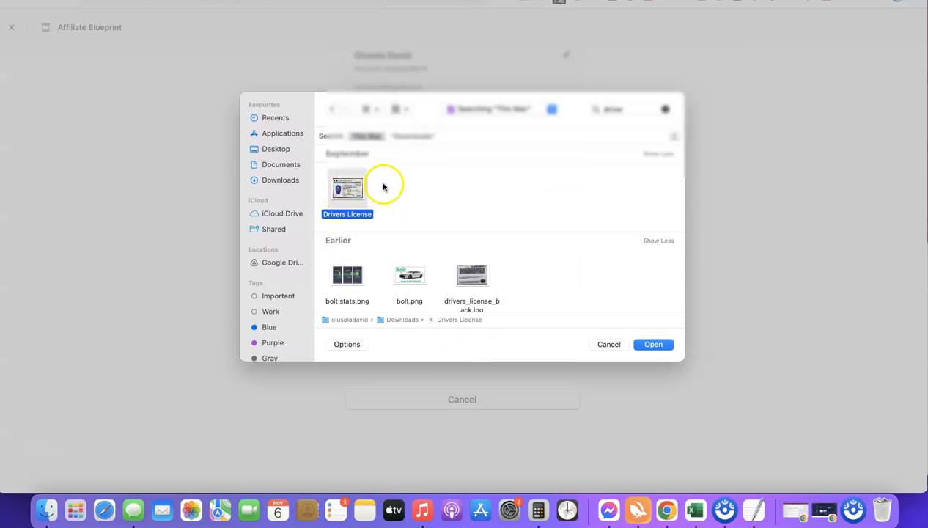
pyautogui.click(653, 345)
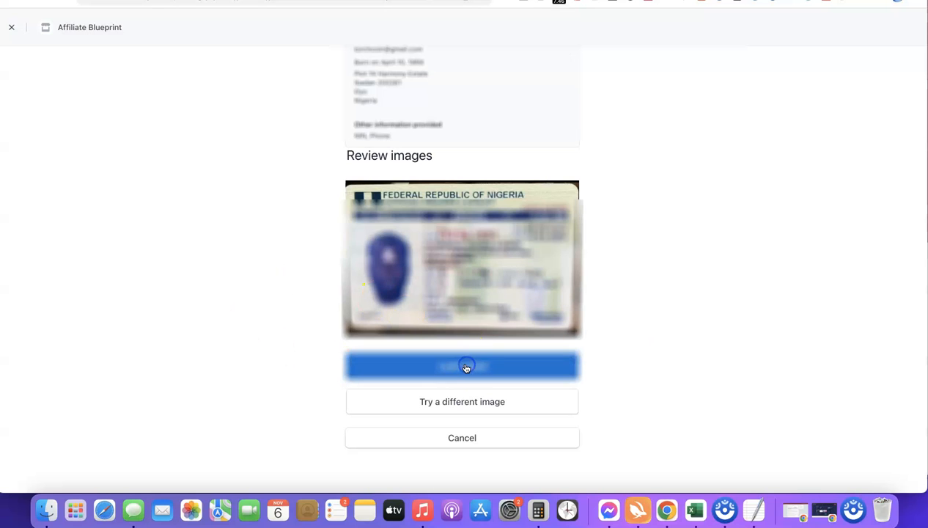
pyautogui.click(466, 368)
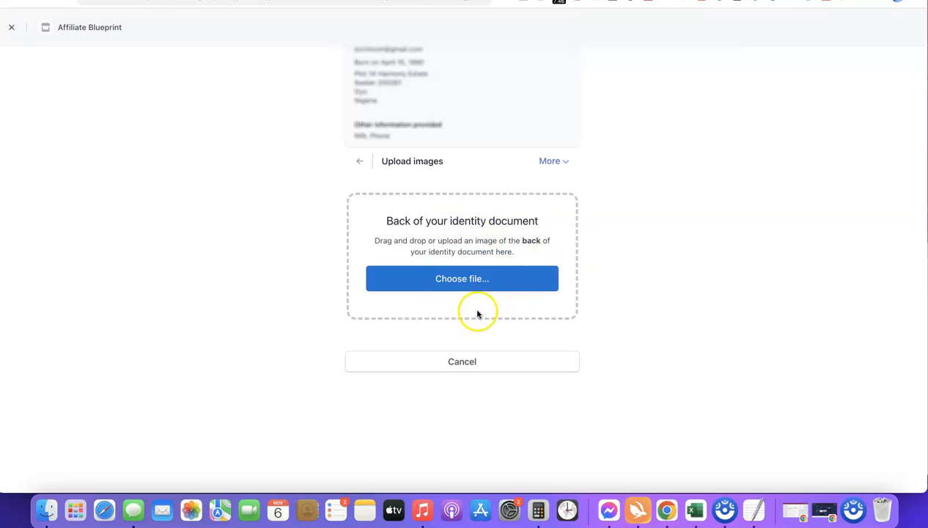
# Upload drivers_license_back.jpg as the back of the identity document, continue with that image anyway, and go to the dashboard.
pyautogui.click(462, 279)
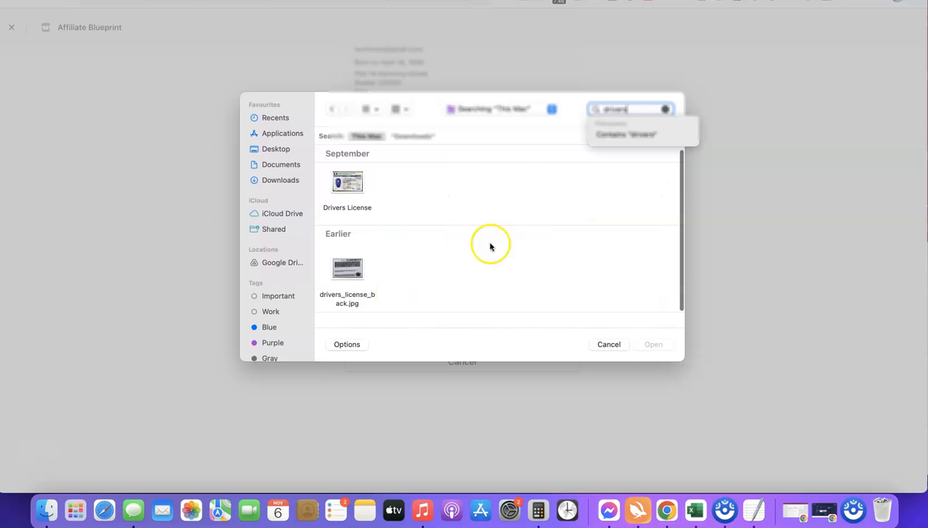
pyautogui.click(346, 267)
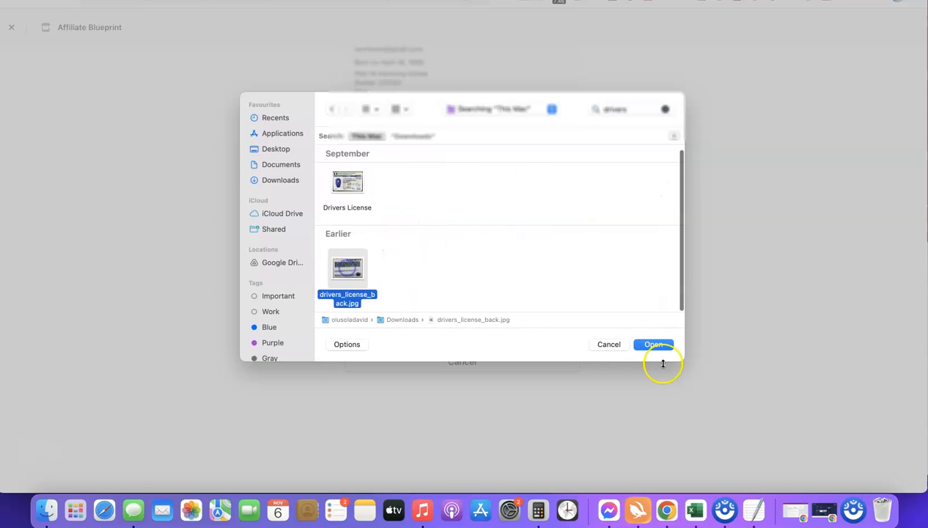
pyautogui.click(648, 343)
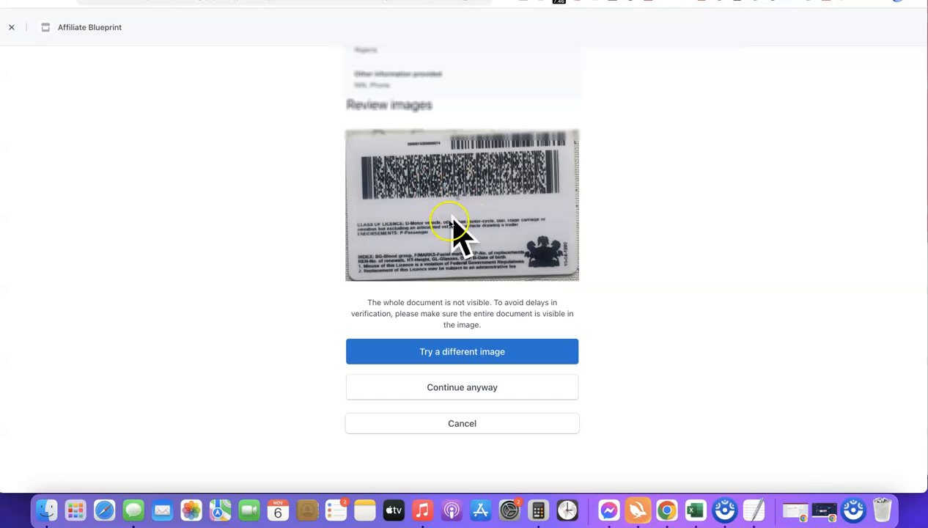
pyautogui.click(451, 385)
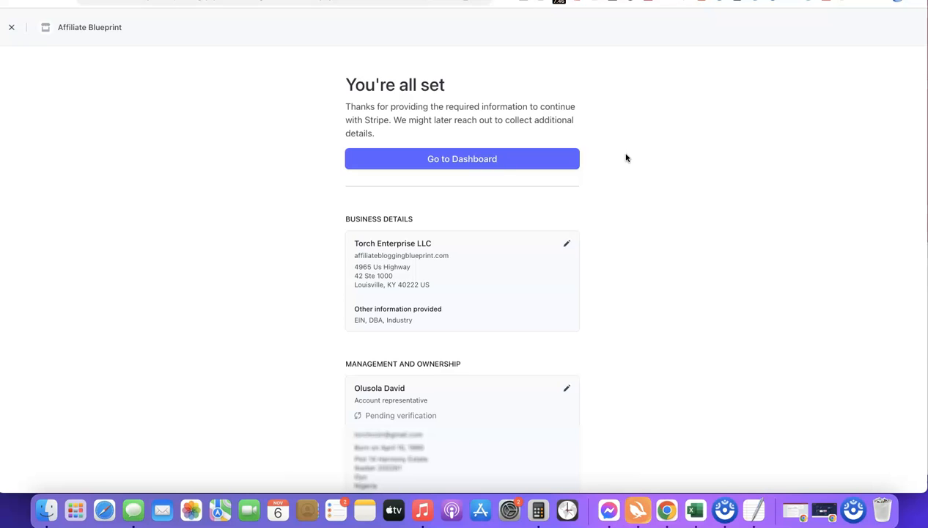
pyautogui.click(462, 159)
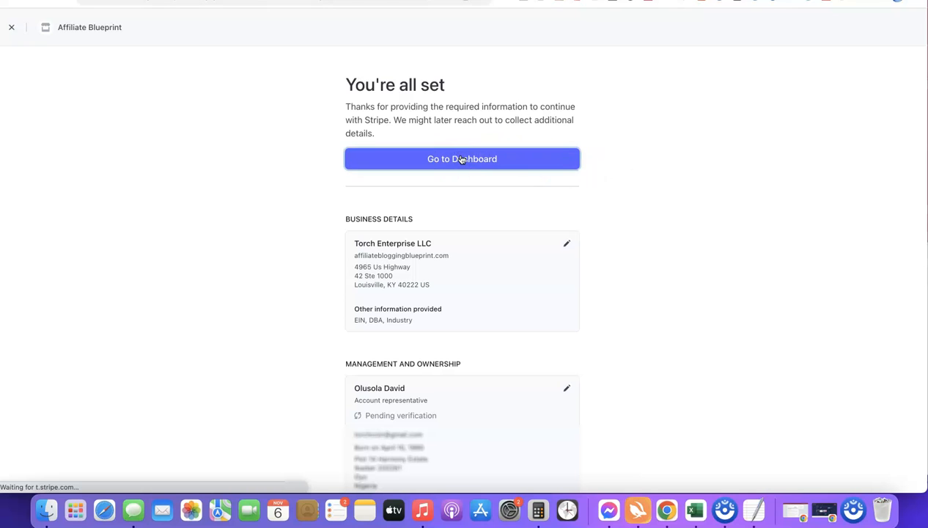